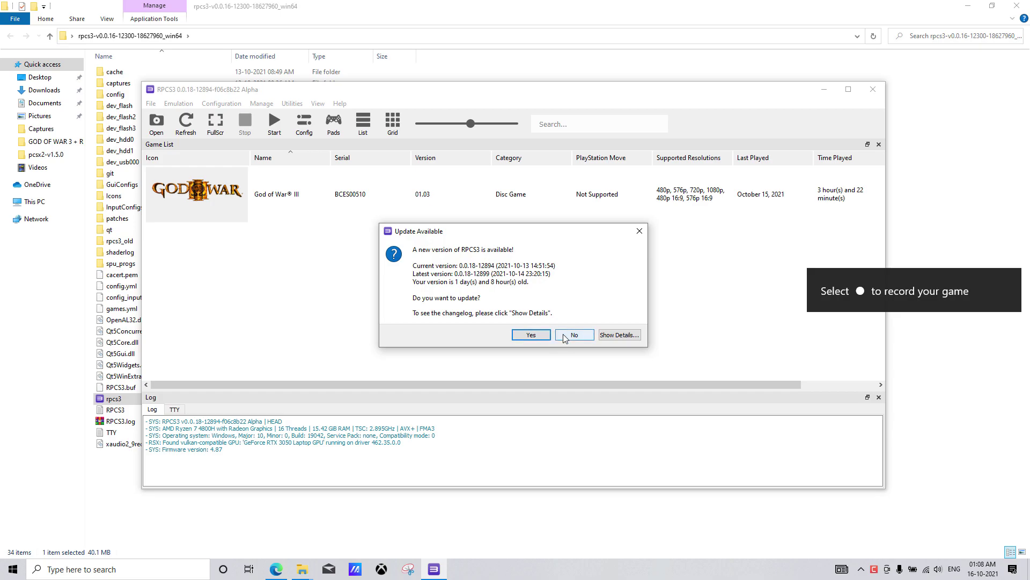
# Switch to Edge, search Google for "ps3 software update 4.87" and open PlayStation's PS3 System software India page
pyautogui.click(277, 569)
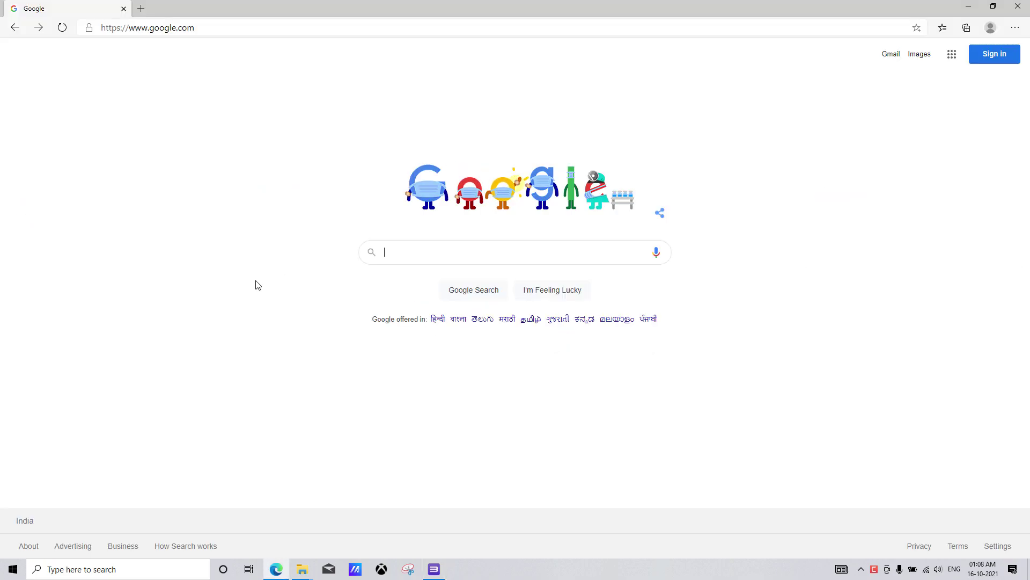
pyautogui.click(396, 252)
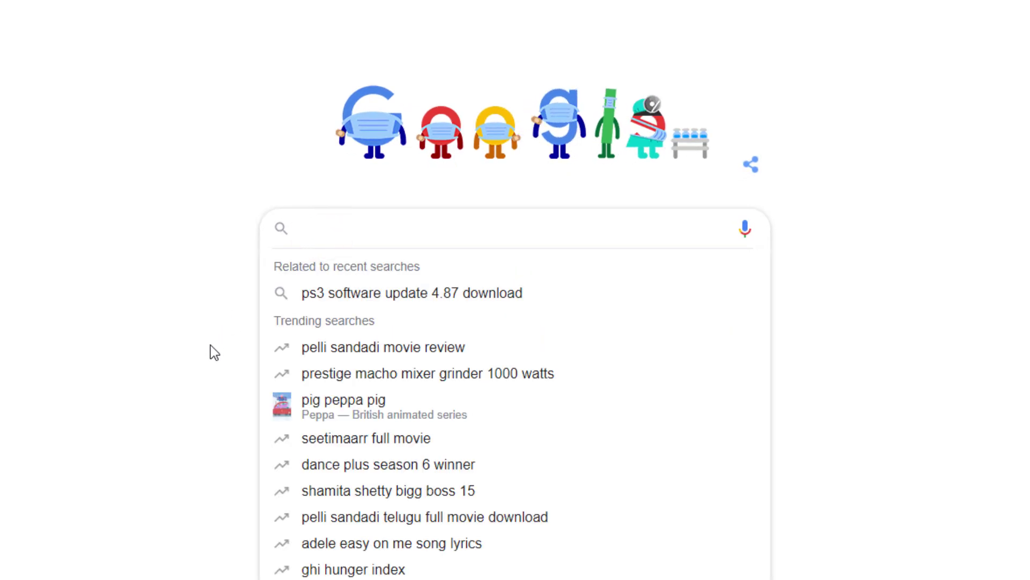
pyautogui.write('ps3')
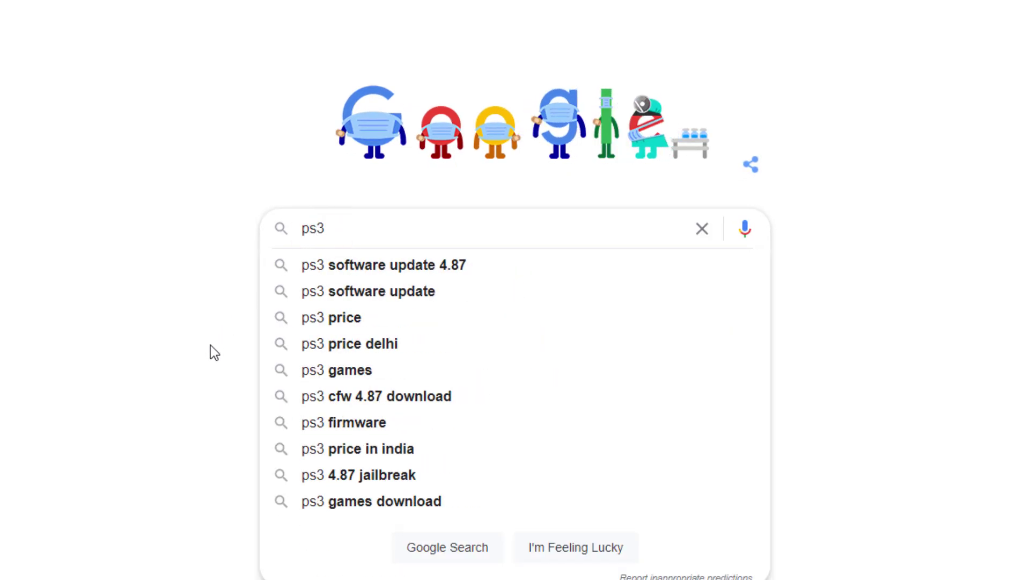
pyautogui.click(346, 266)
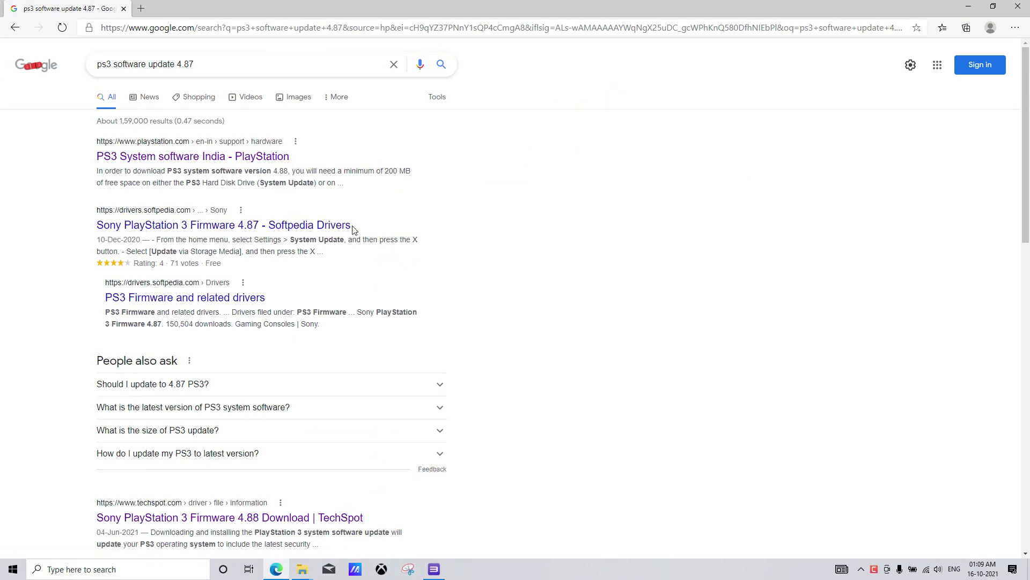
pyautogui.click(185, 160)
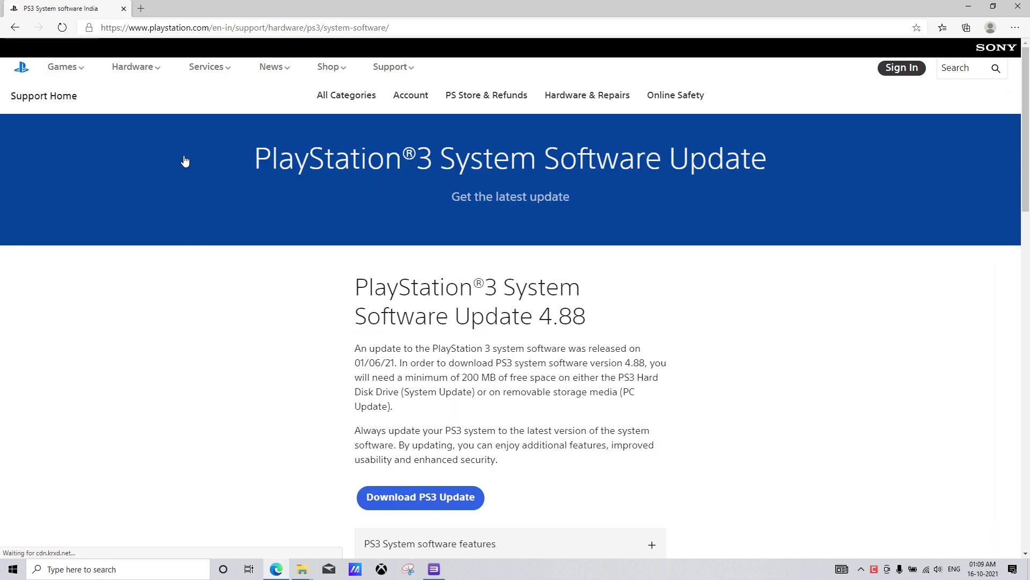
# Start downloading the PS3 system software update and cancel the transfer in the browser's downloads list
pyautogui.click(432, 503)
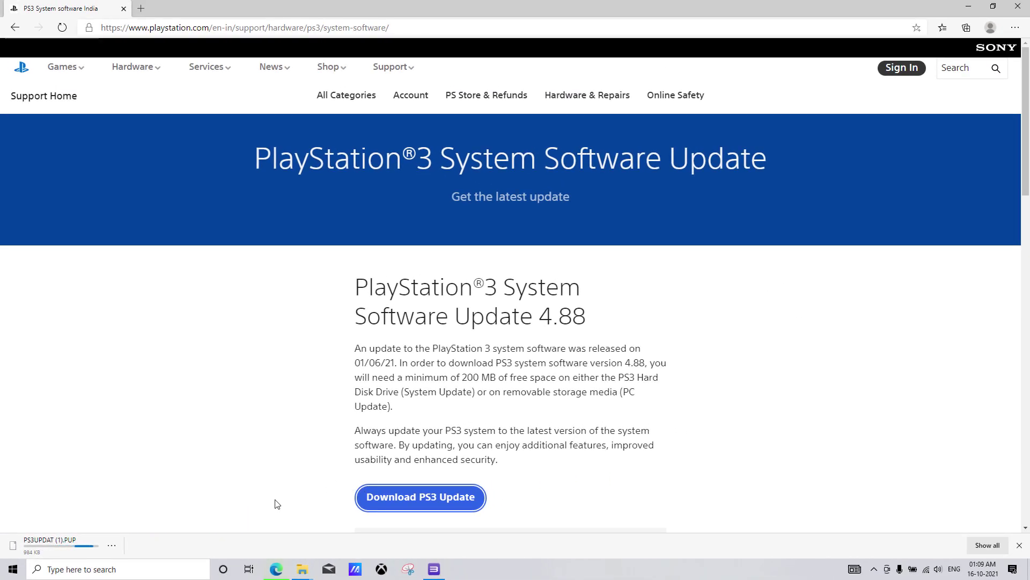
pyautogui.click(979, 547)
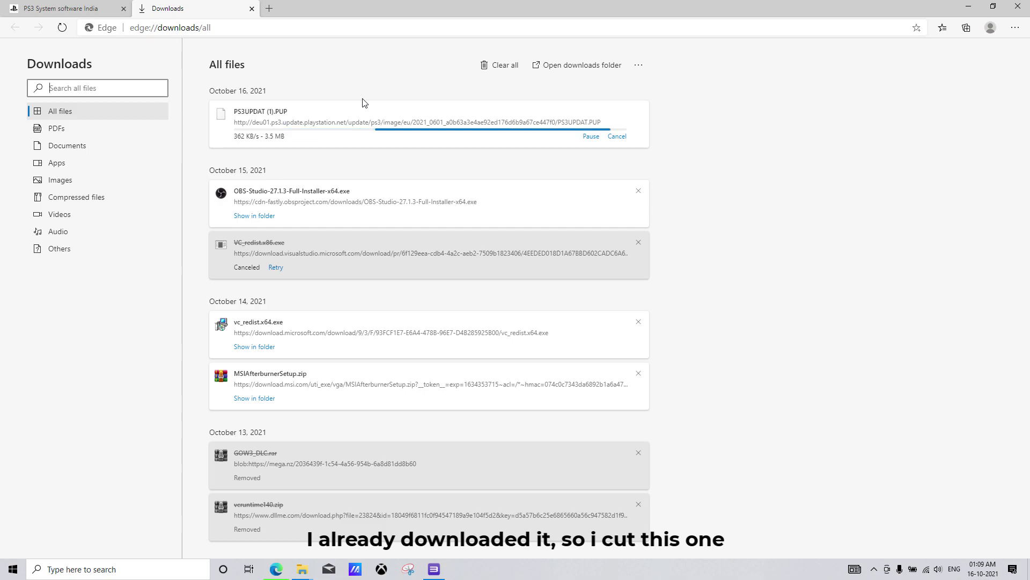
pyautogui.click(617, 136)
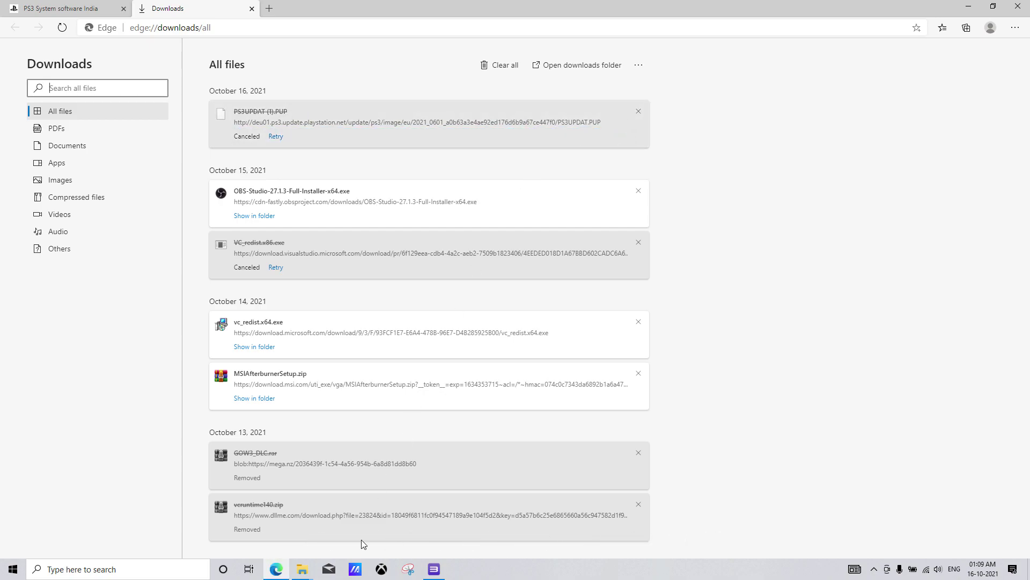
# Switch to File Explorer, open the Downloads folder and select the PS3UPDAT.PUP file
pyautogui.moveTo(309, 574)
pyautogui.press('super+e')
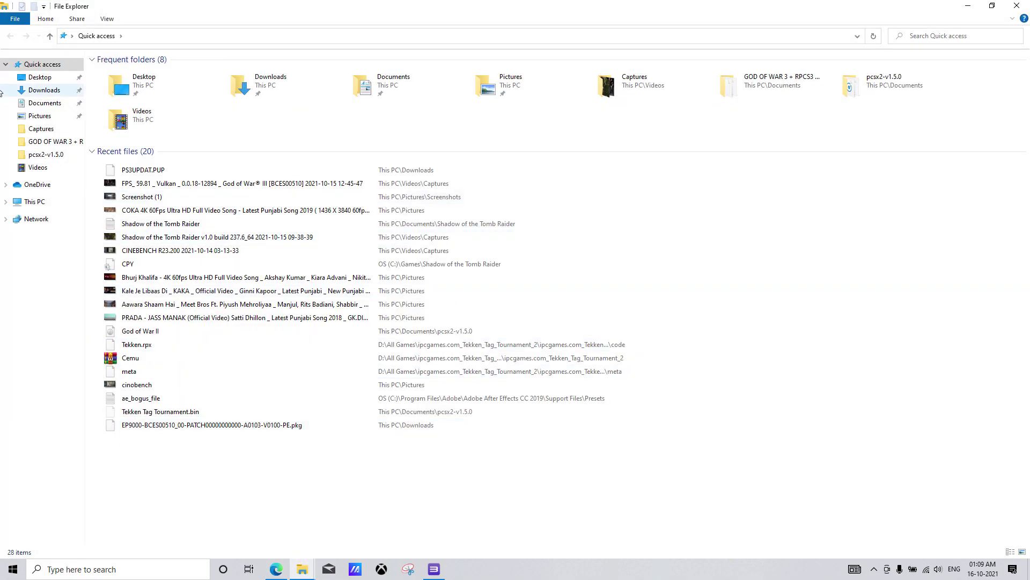
pyautogui.click(16, 90)
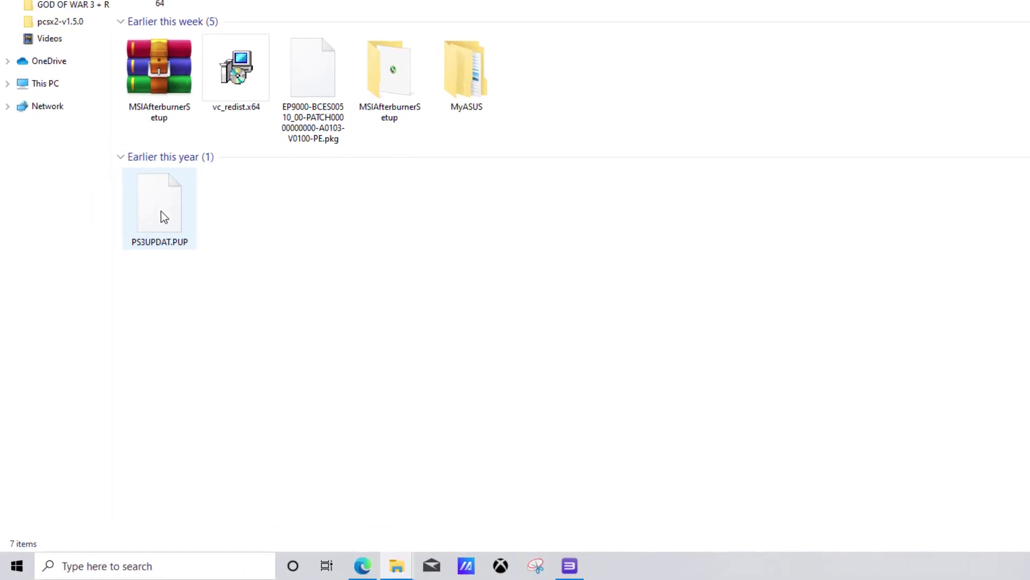
pyautogui.click(167, 212)
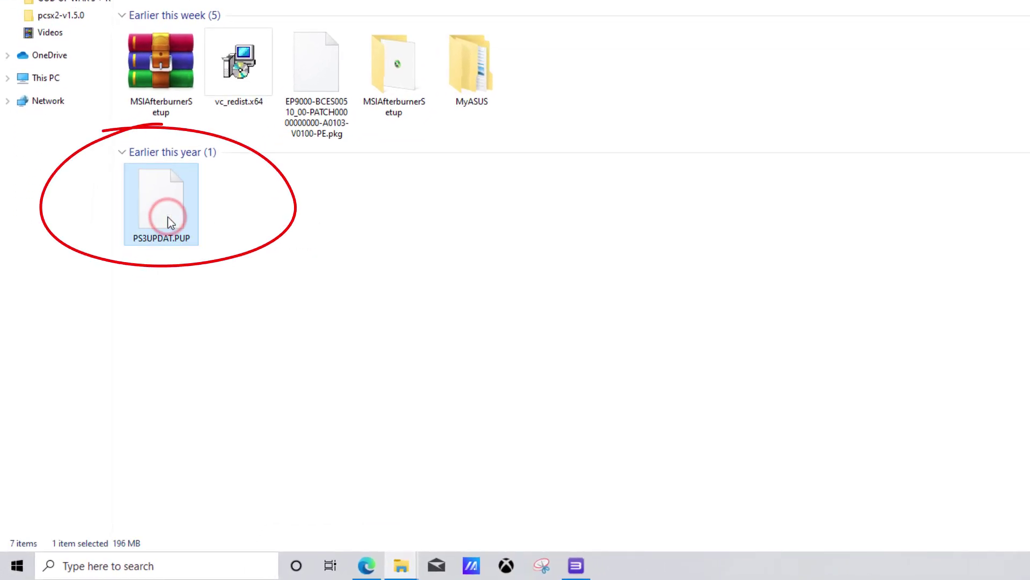
# Switch to RPCS3 and install the firmware from PS3UPDAT.PUP in Downloads, accepting version 4.87 and overwriting the current installation
pyautogui.click(547, 566)
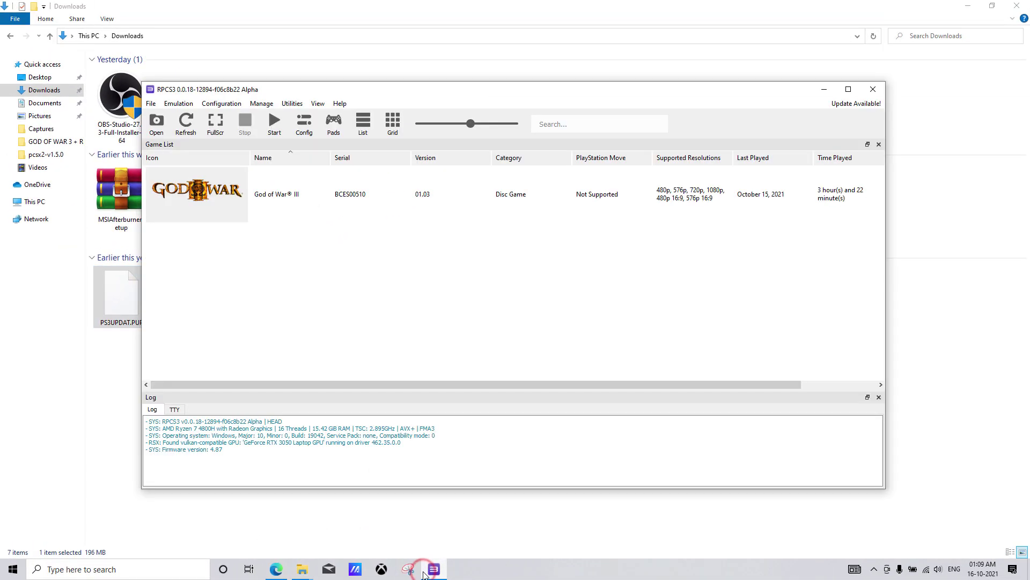
pyautogui.click(151, 103)
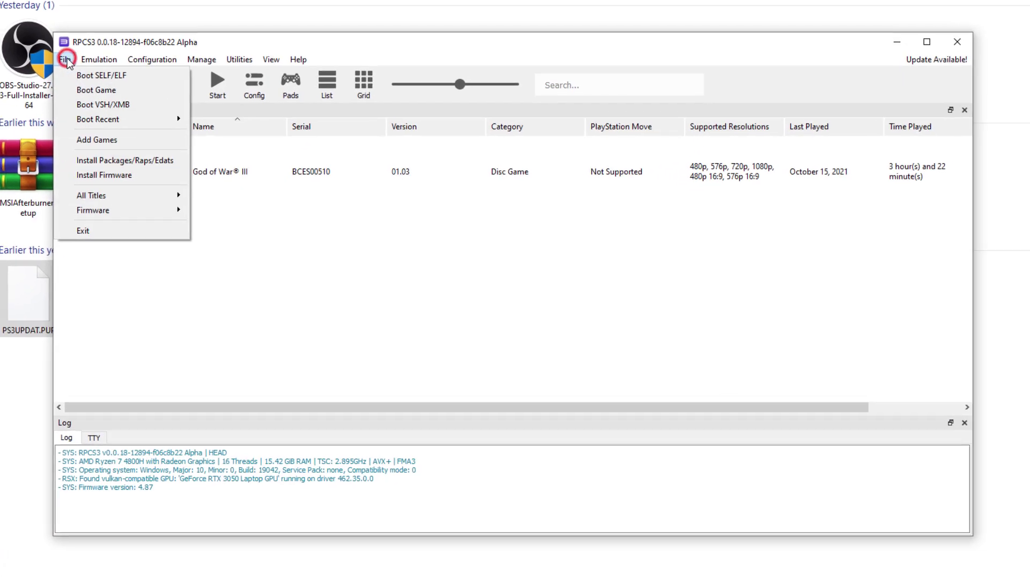
pyautogui.click(111, 174)
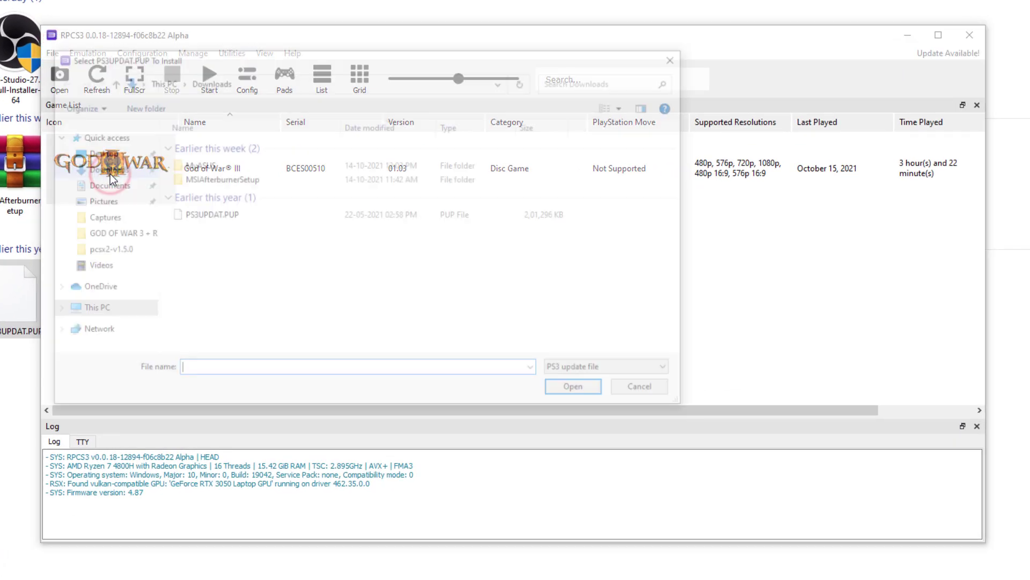
pyautogui.click(202, 214)
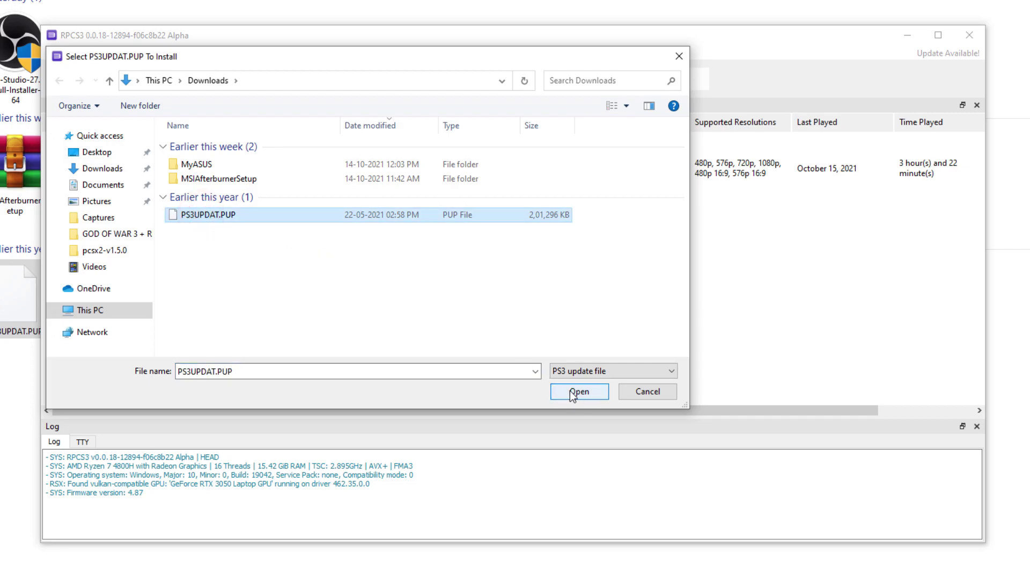
pyautogui.click(573, 395)
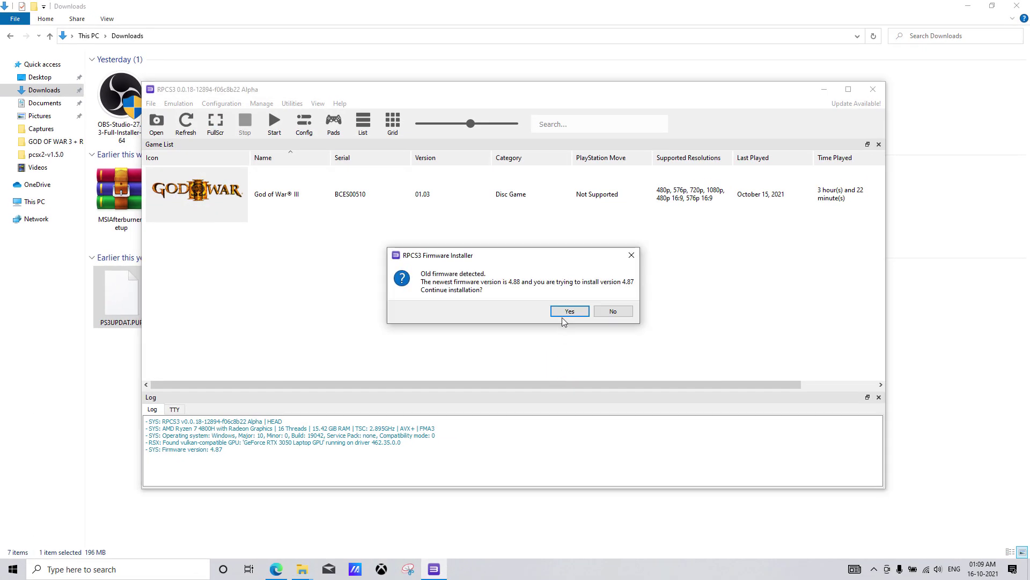
pyautogui.click(564, 312)
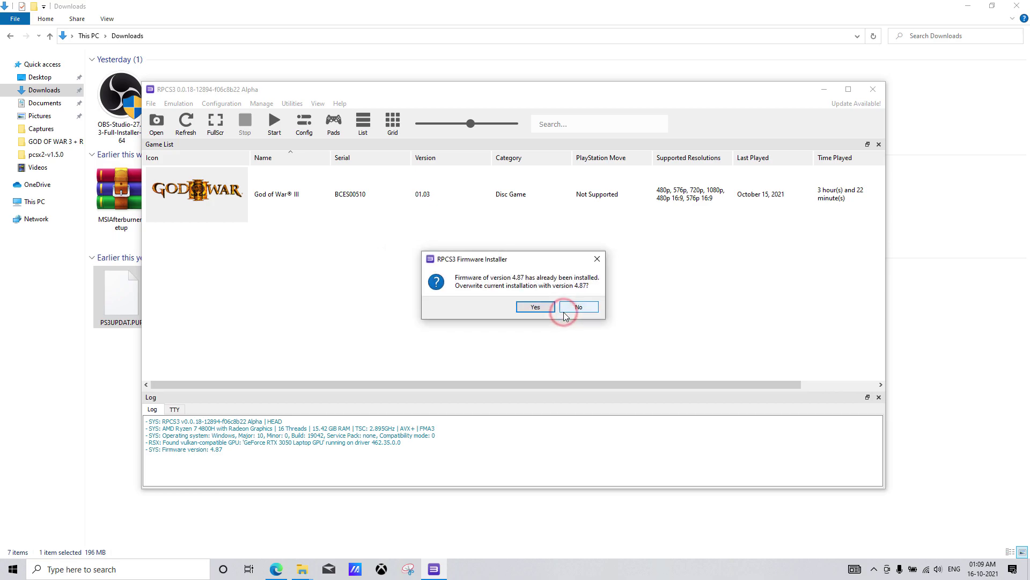
pyautogui.click(533, 309)
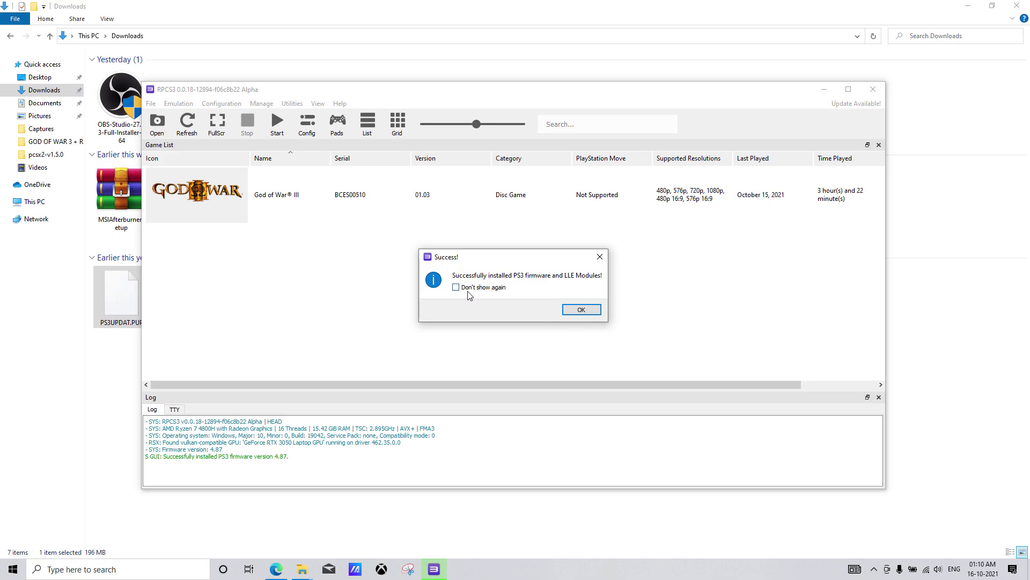
pyautogui.click(575, 311)
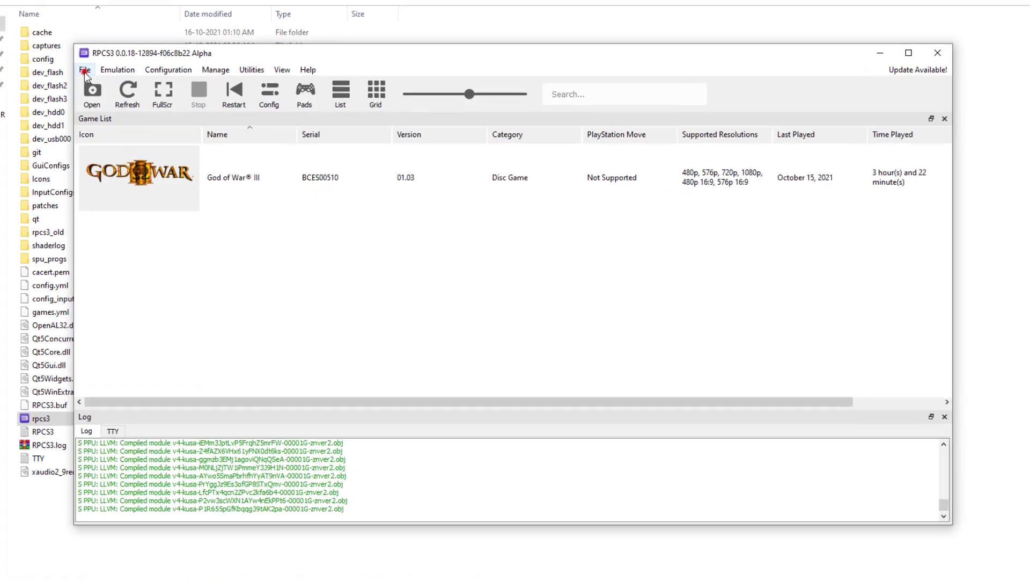
# Install the God of War III version 01.03 update package (.pkg) from the Downloads folder
pyautogui.click(151, 103)
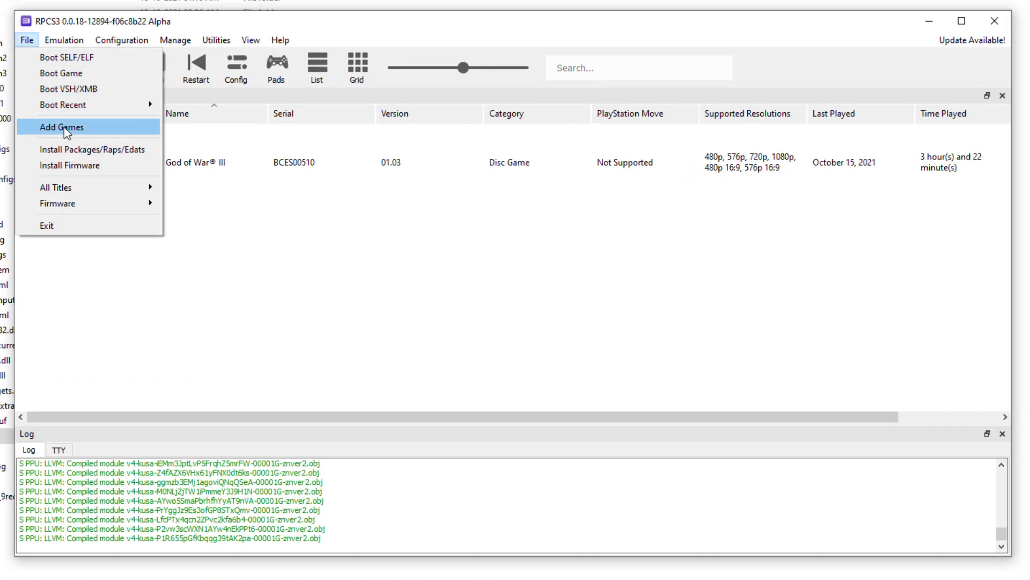
pyautogui.click(64, 150)
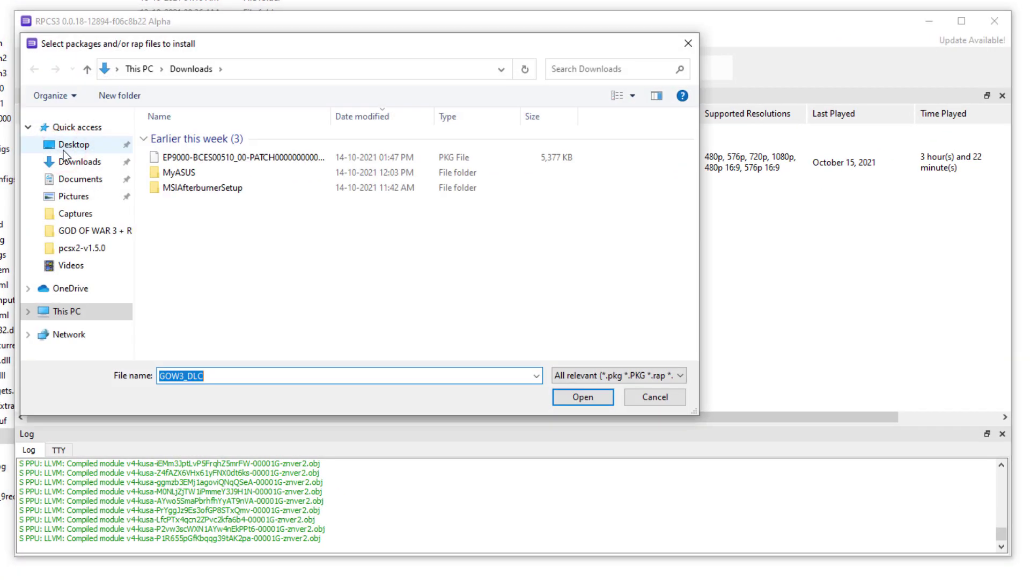
pyautogui.click(190, 161)
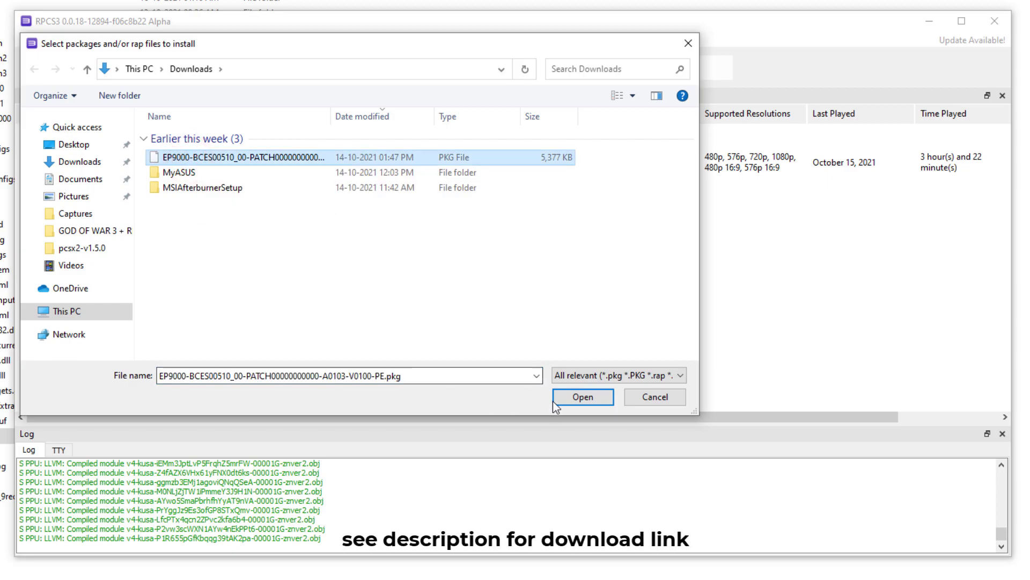
pyautogui.click(569, 398)
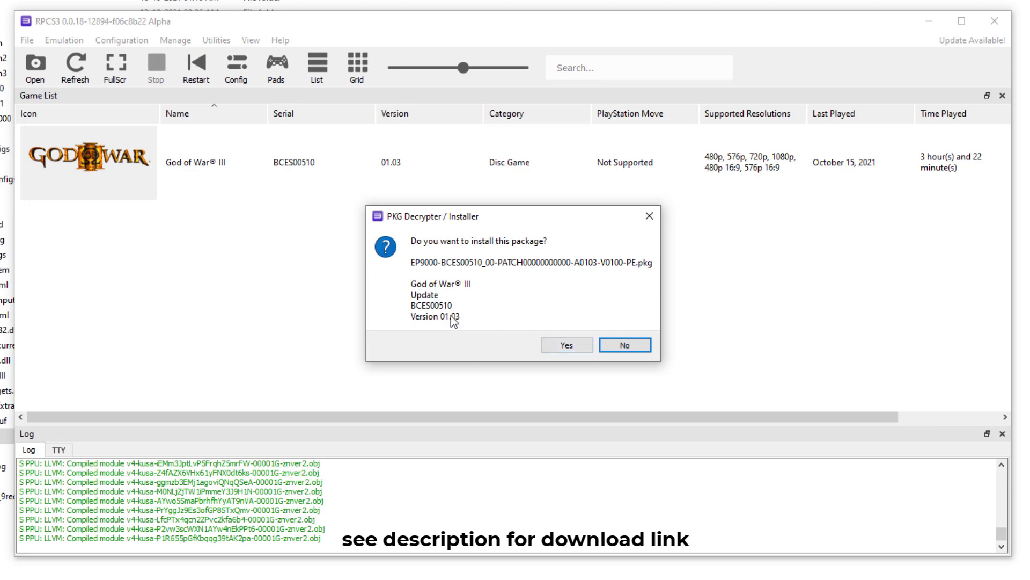
pyautogui.click(557, 346)
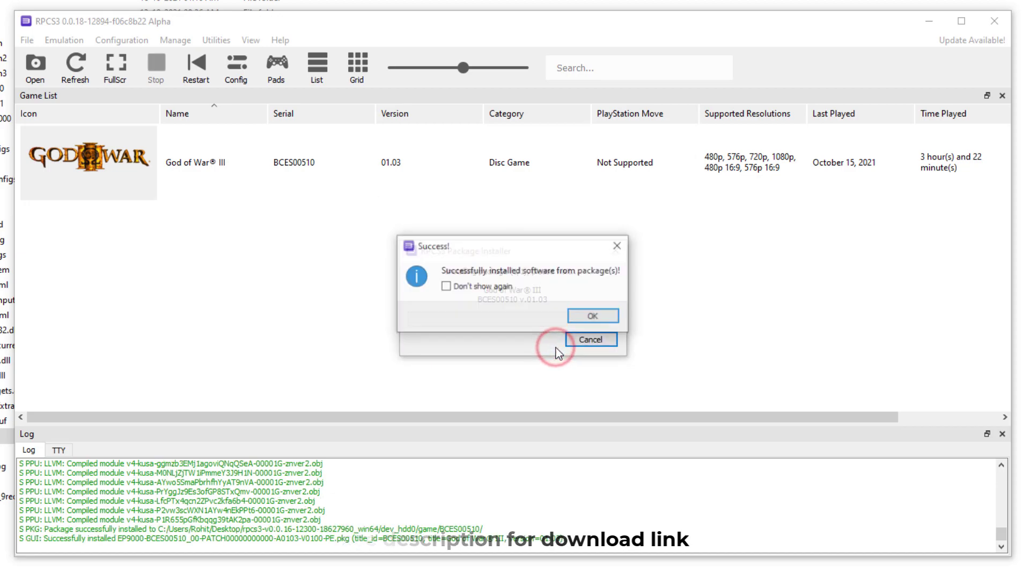
pyautogui.click(589, 317)
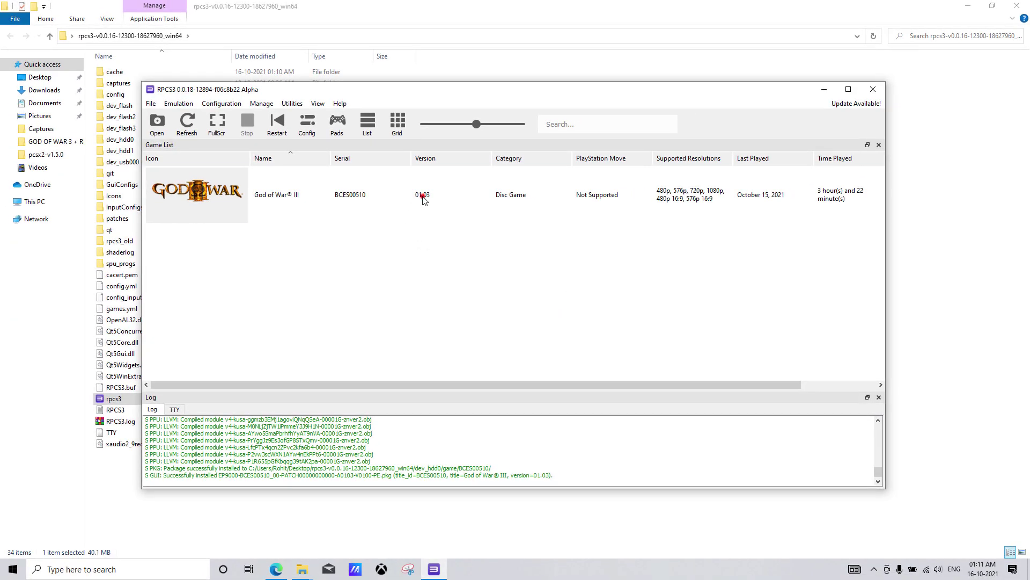
# Enable and apply all eight God of War III patches under BCES00510 v.01.03, from Disable Bloom through Disable SPU MLAA
pyautogui.click(423, 198)
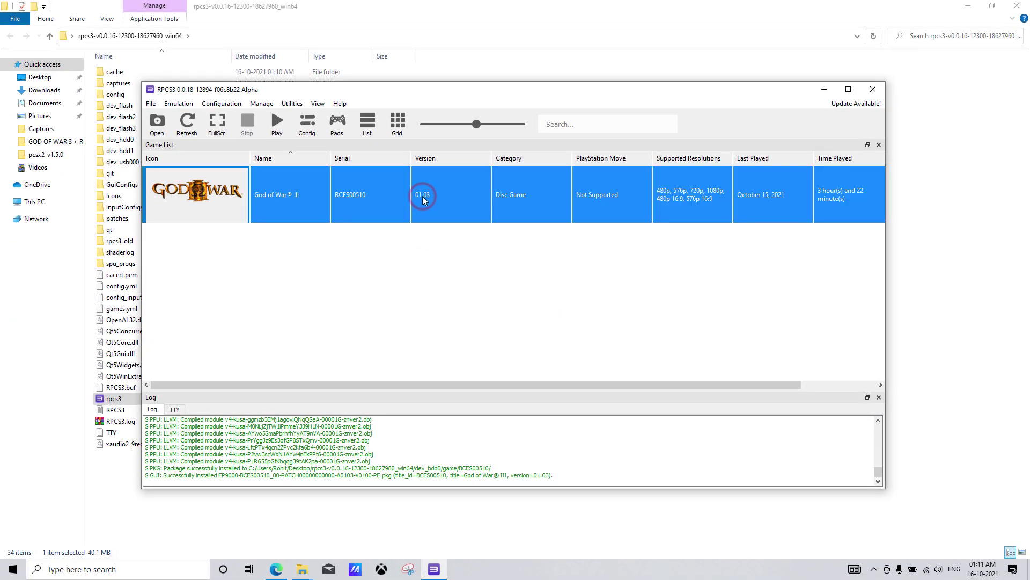
pyautogui.rightClick(423, 198)
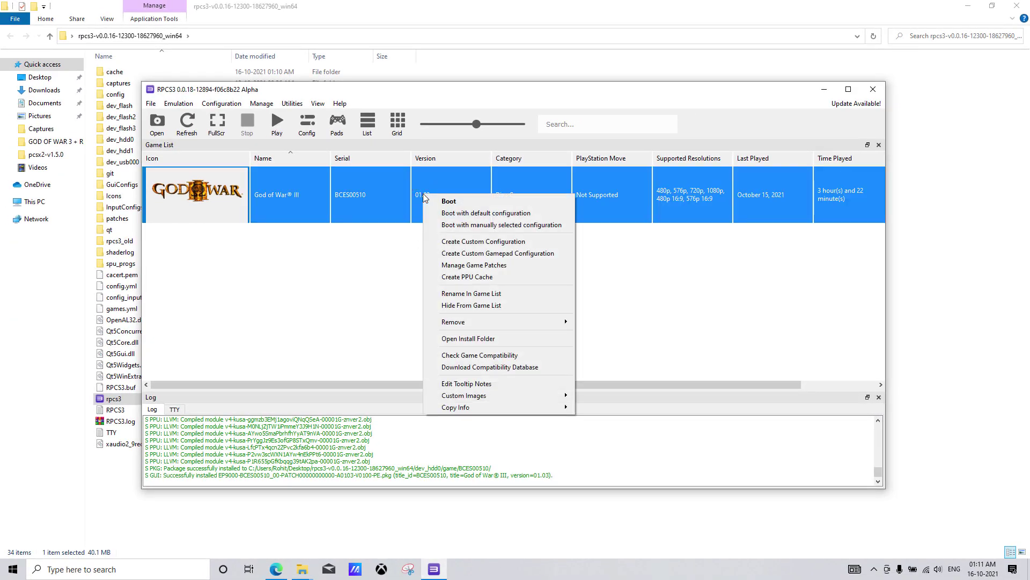
pyautogui.click(467, 265)
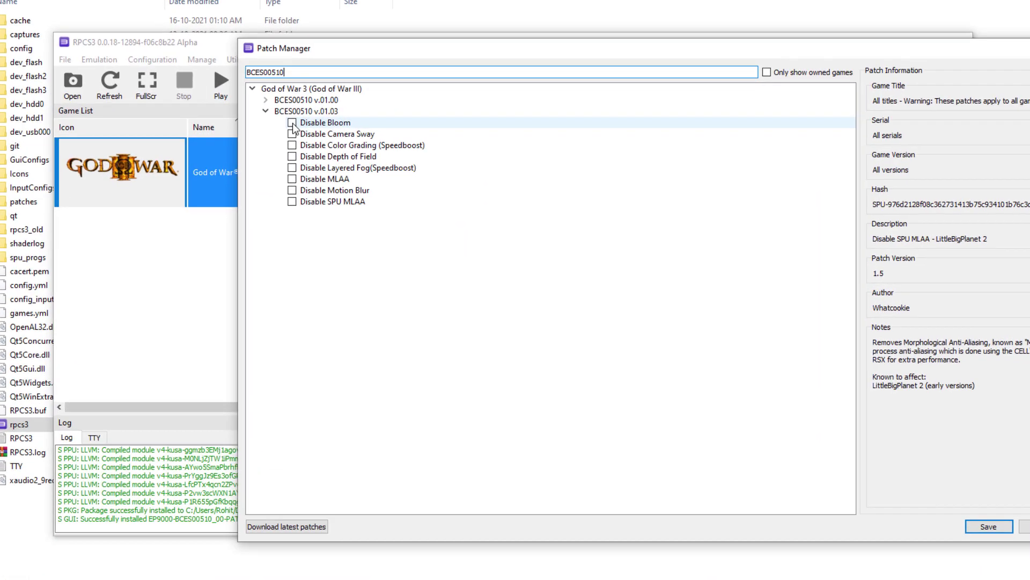
pyautogui.click(288, 120)
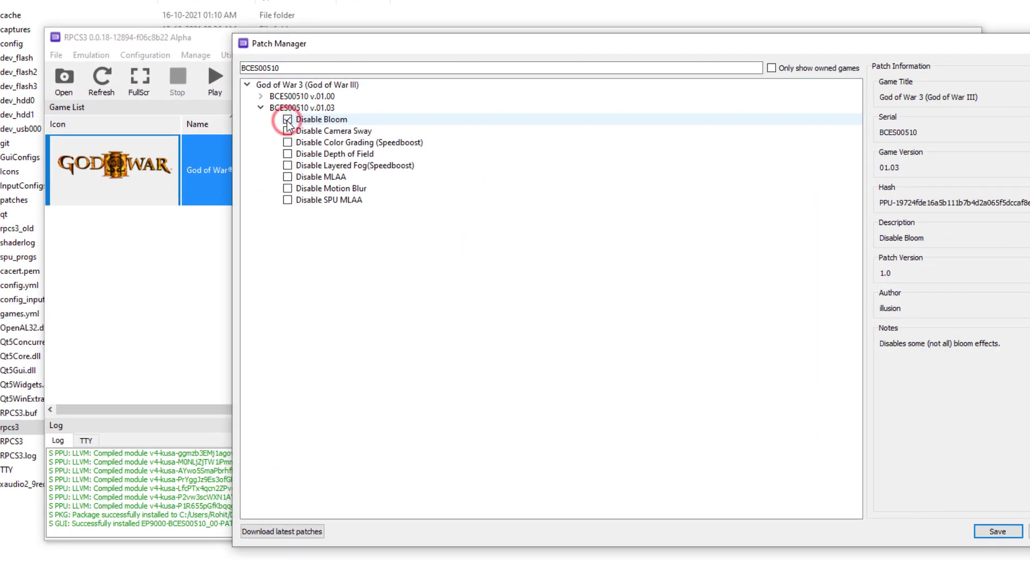
pyautogui.click(288, 131)
pyautogui.click(287, 142)
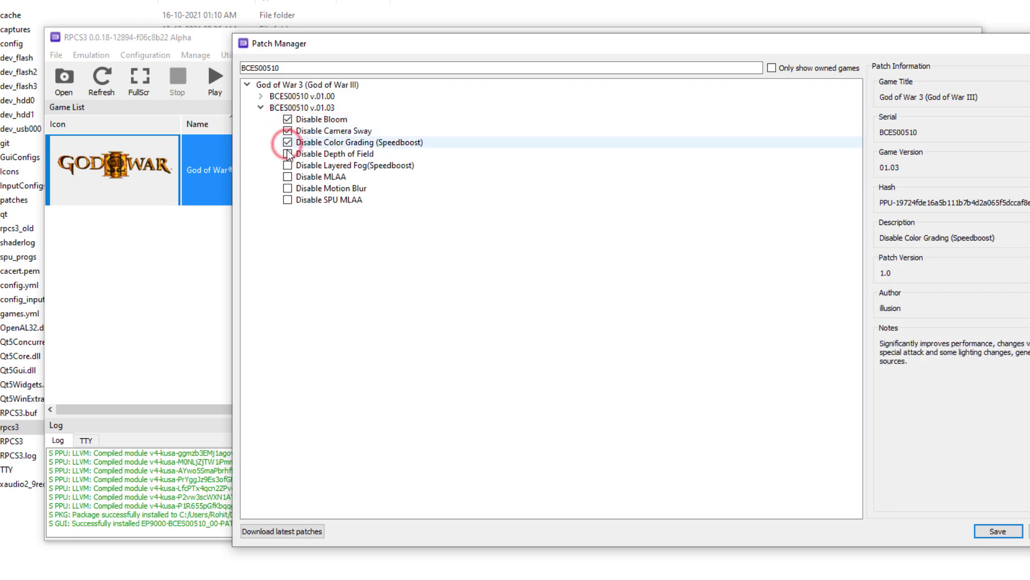
pyautogui.click(288, 153)
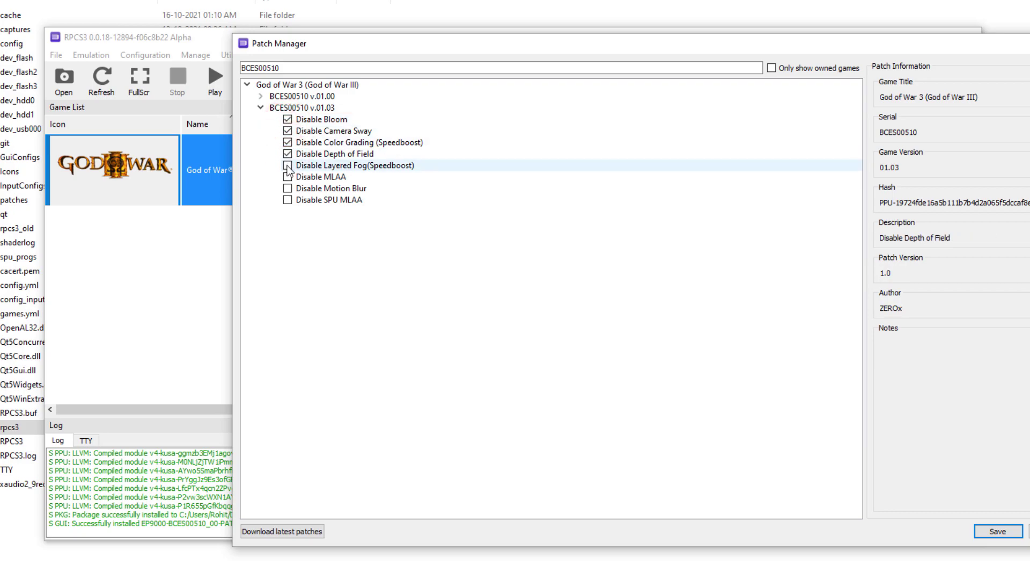
pyautogui.click(288, 165)
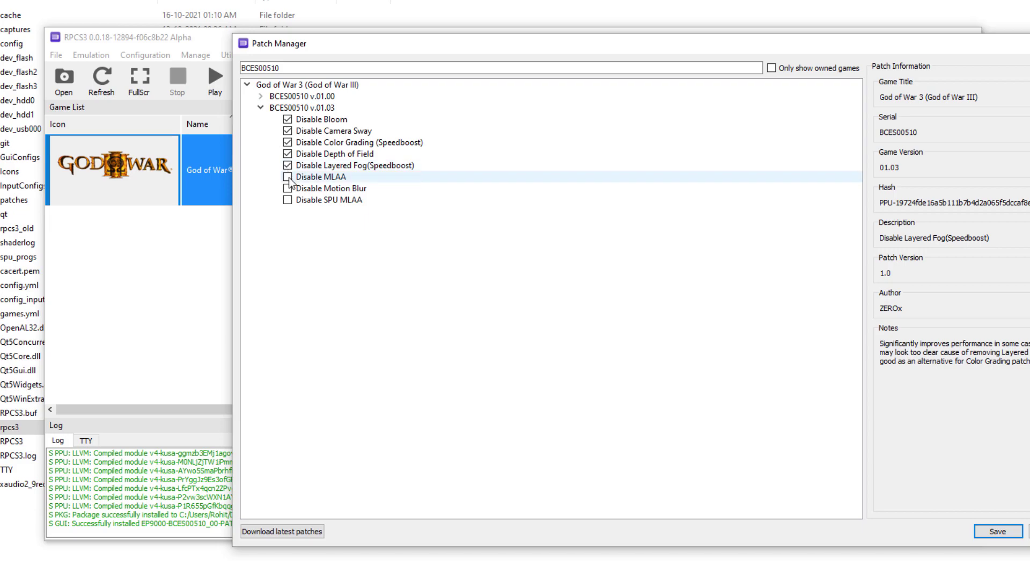
pyautogui.click(287, 177)
pyautogui.click(288, 188)
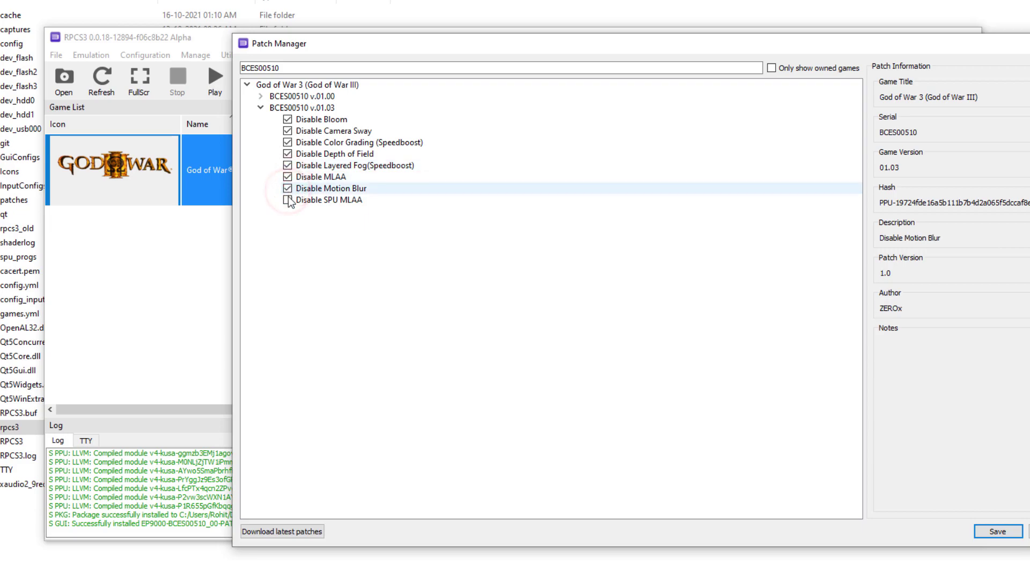
pyautogui.click(288, 200)
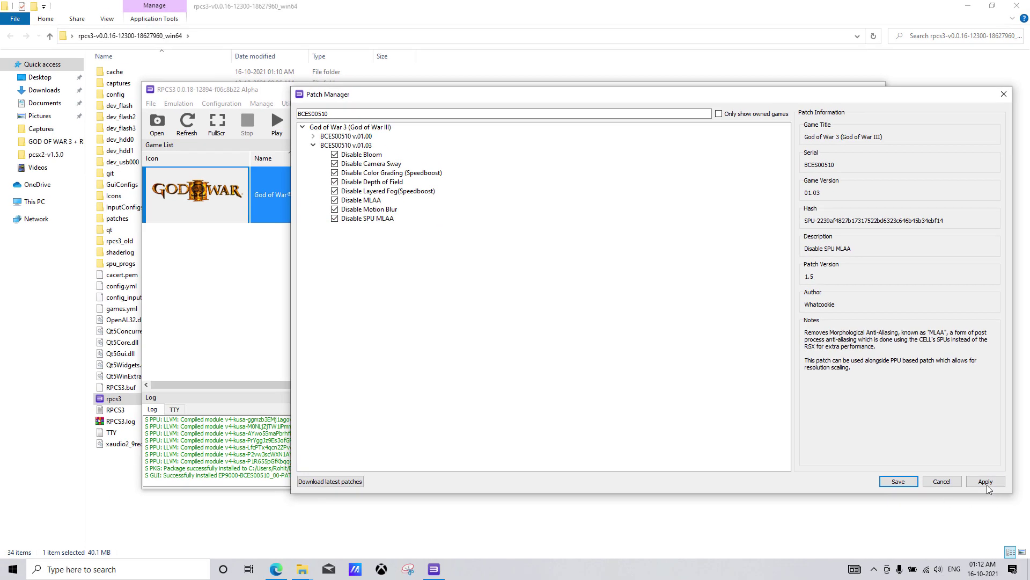
pyautogui.click(986, 481)
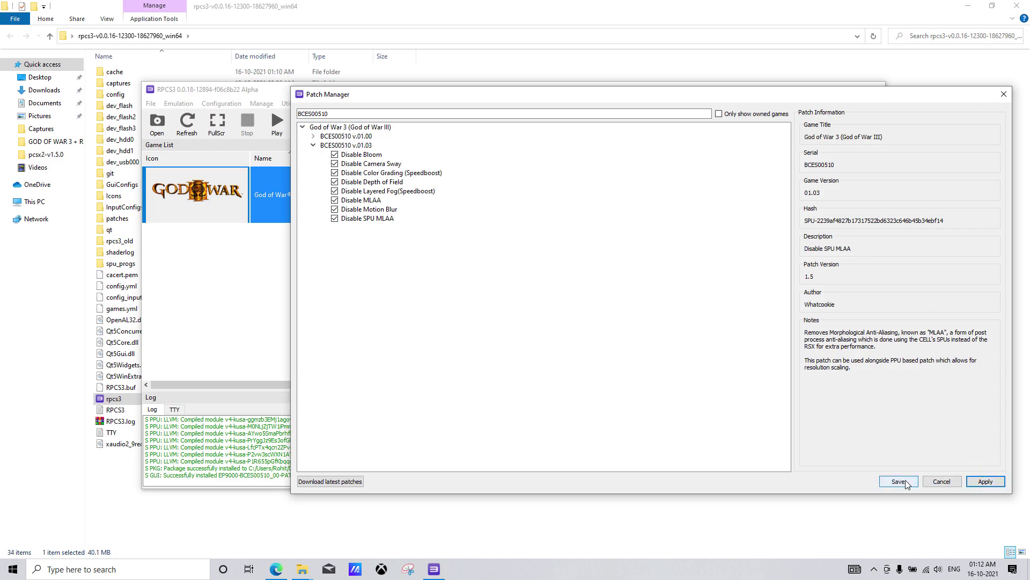
# Save the patch selection and create a custom configuration for God of War III with SPU loop detection enabled and SPU block size Mega
pyautogui.click(900, 482)
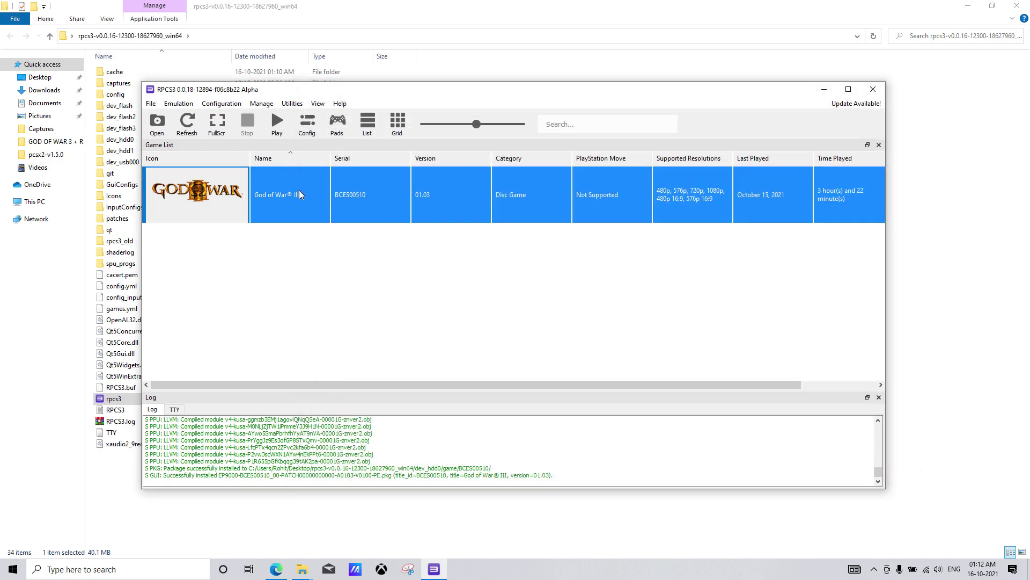
pyautogui.rightClick(353, 196)
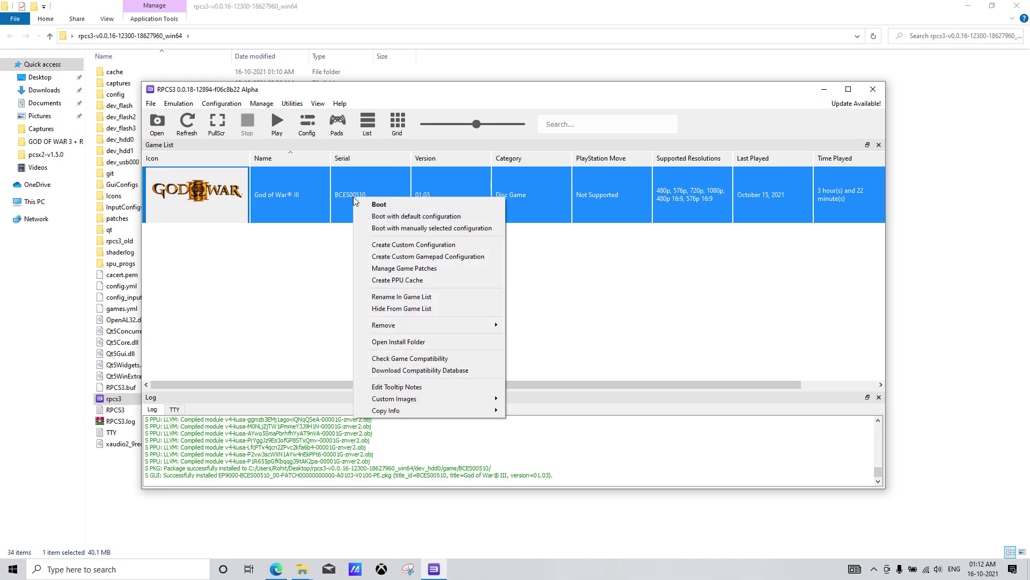
pyautogui.click(397, 245)
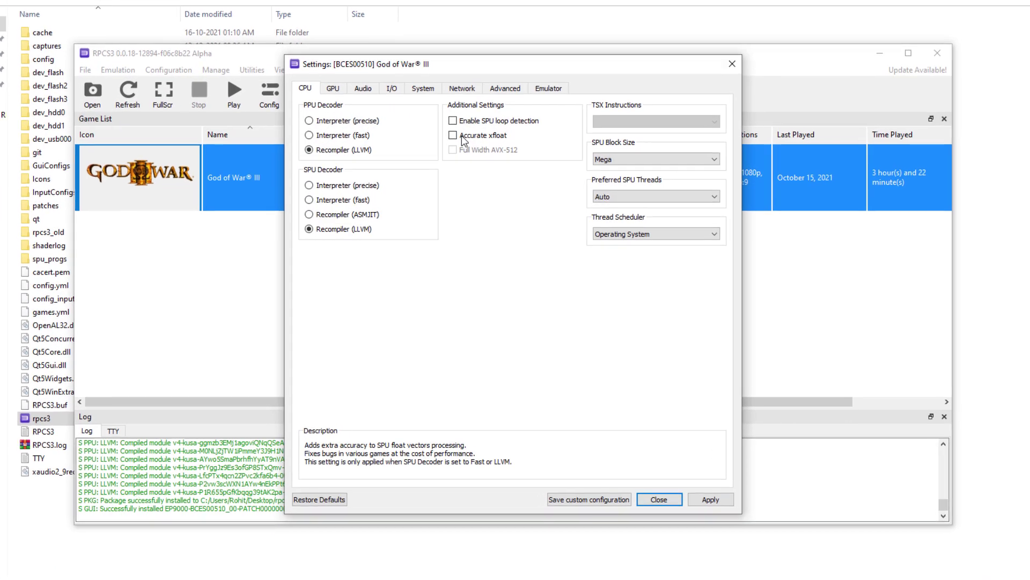
pyautogui.click(452, 117)
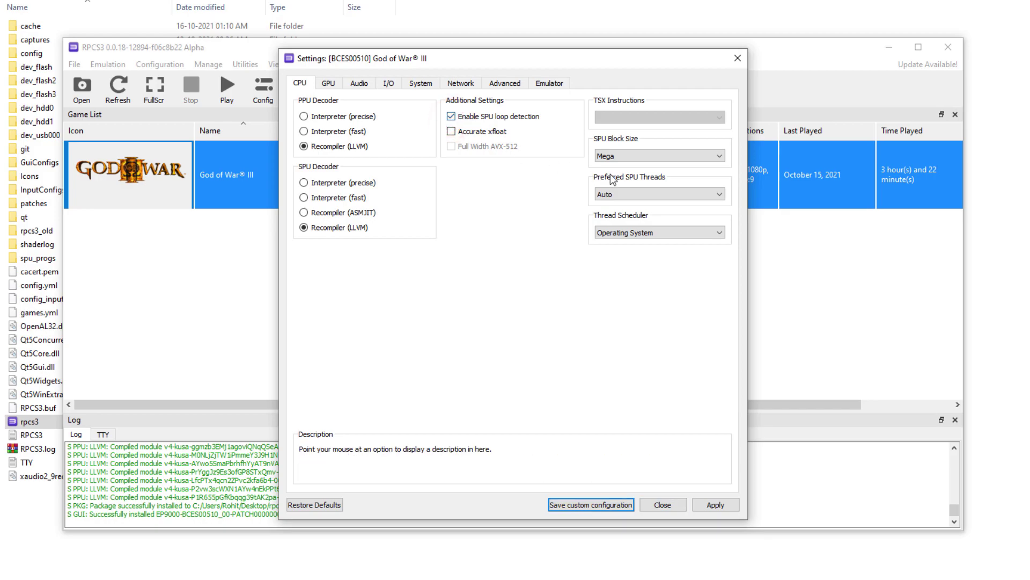
pyautogui.click(616, 158)
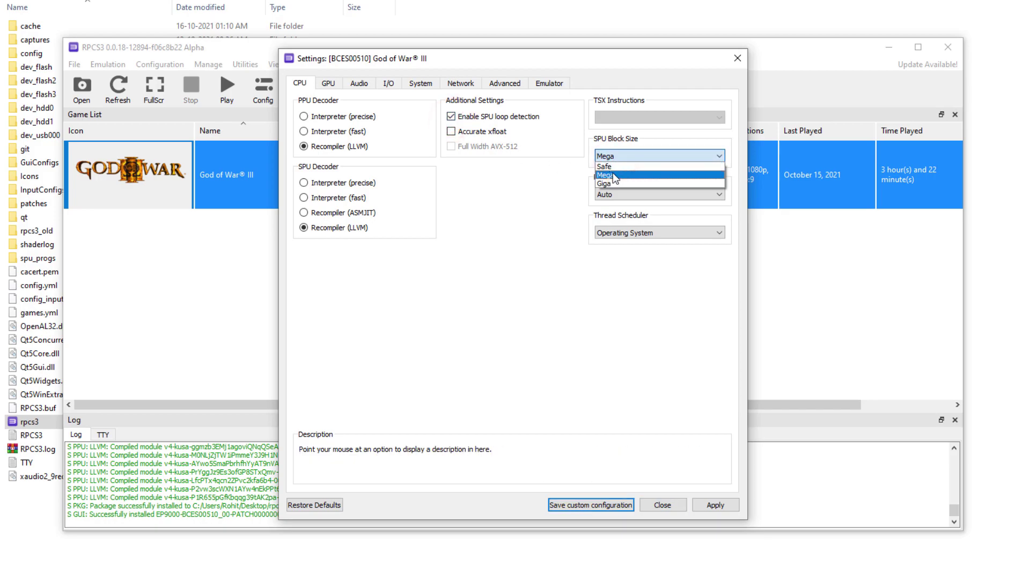
pyautogui.click(616, 176)
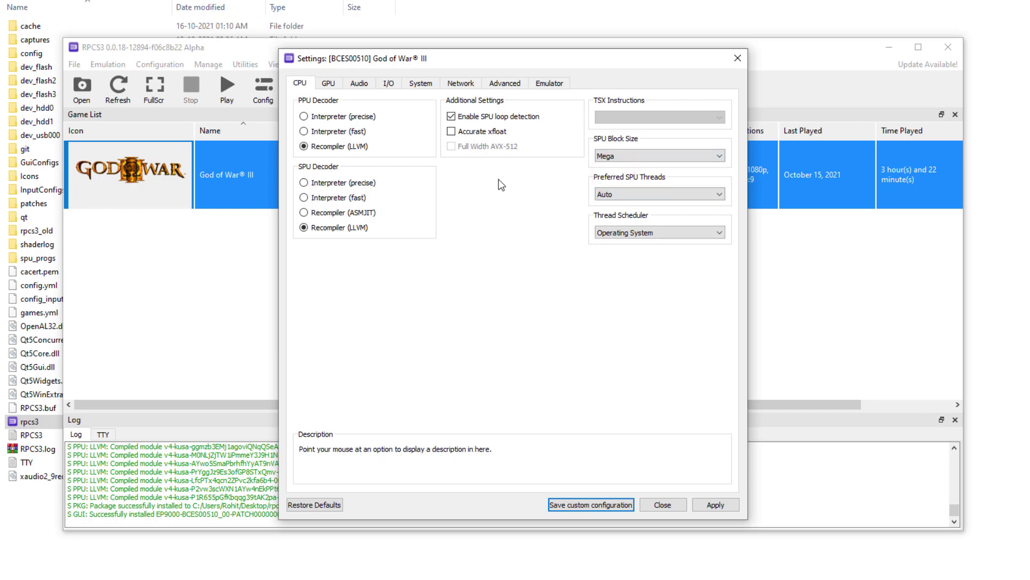
# In the GPU settings, set the framelimit to 60, anti-aliasing to Disabled and ZCULL accuracy to Approximate (Fast)
pyautogui.click(332, 84)
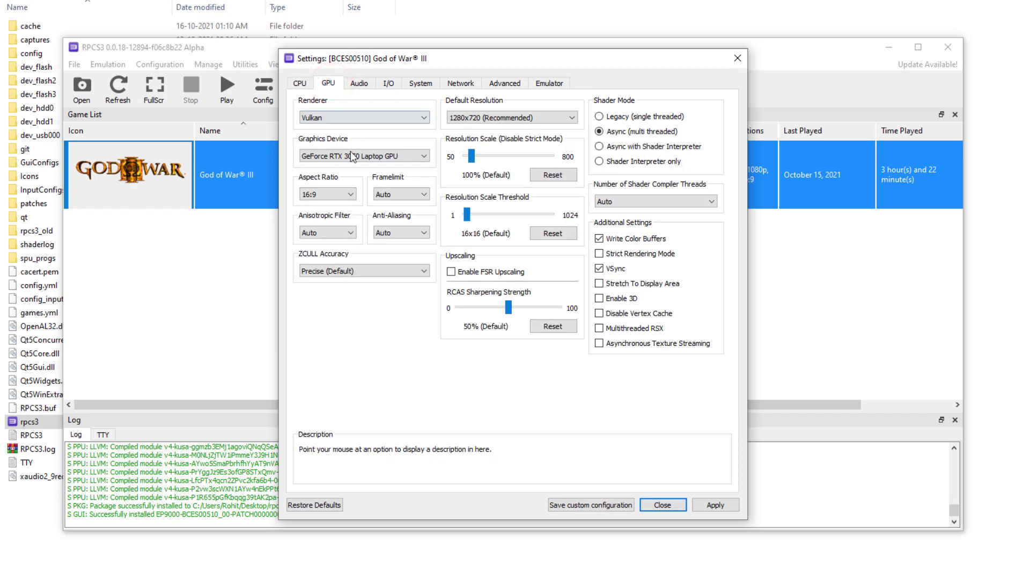
pyautogui.click(389, 197)
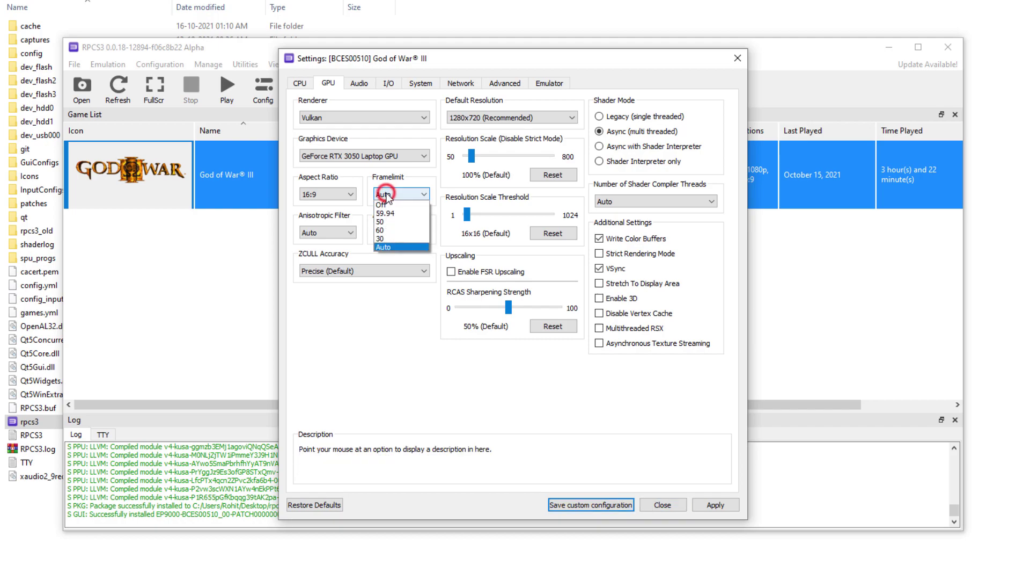
pyautogui.click(388, 230)
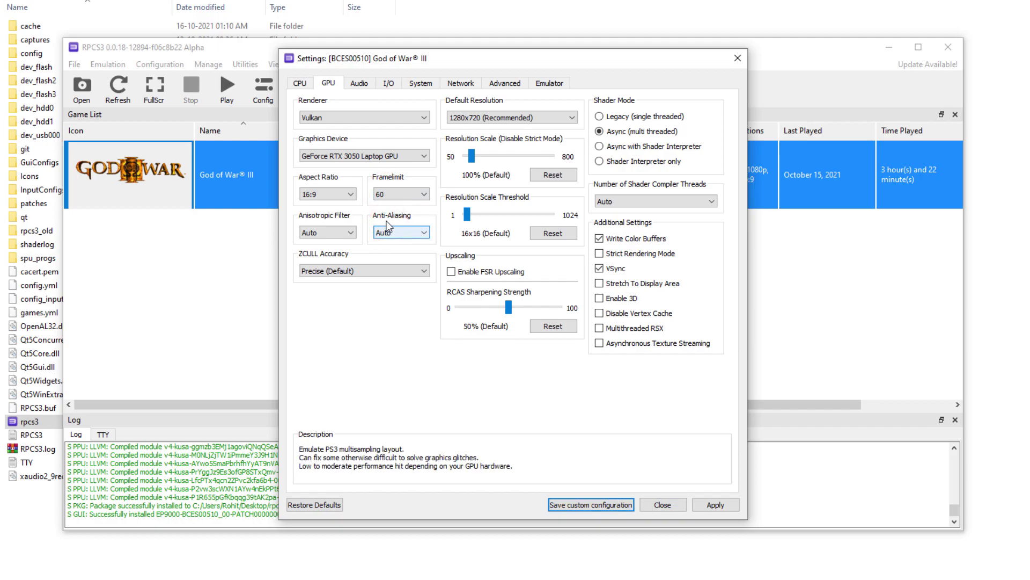
pyautogui.click(393, 235)
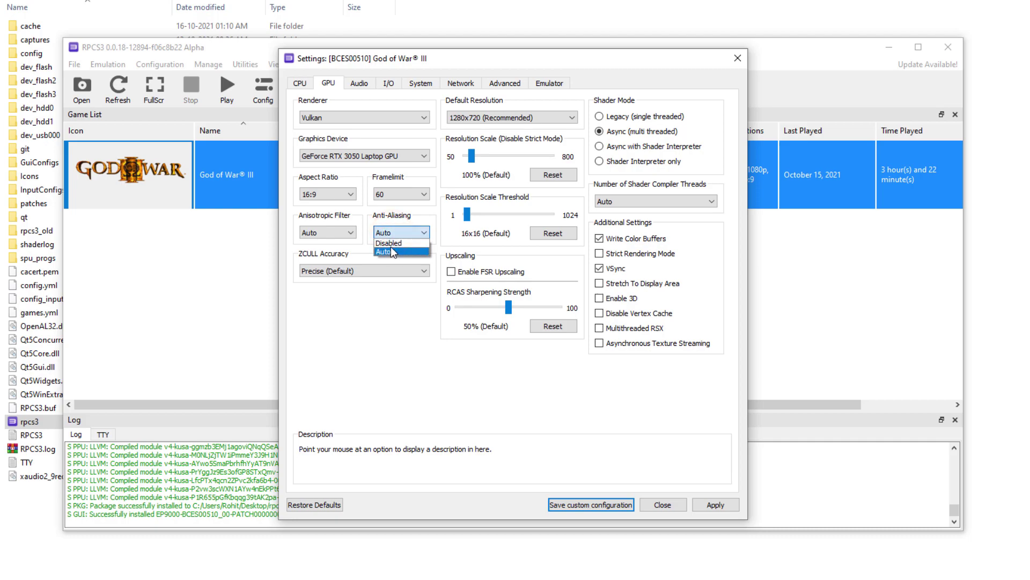
pyautogui.click(392, 245)
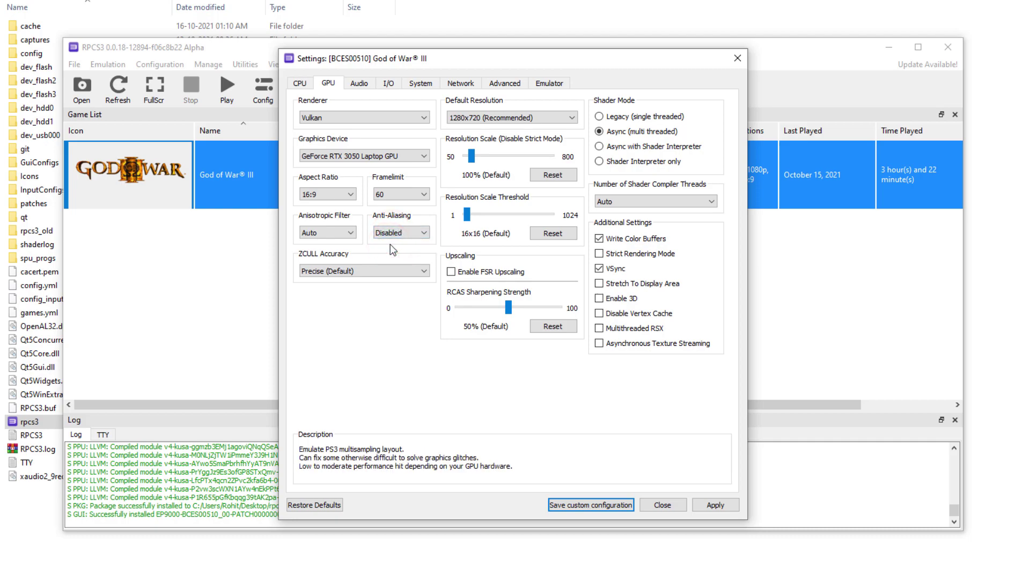
pyautogui.click(375, 269)
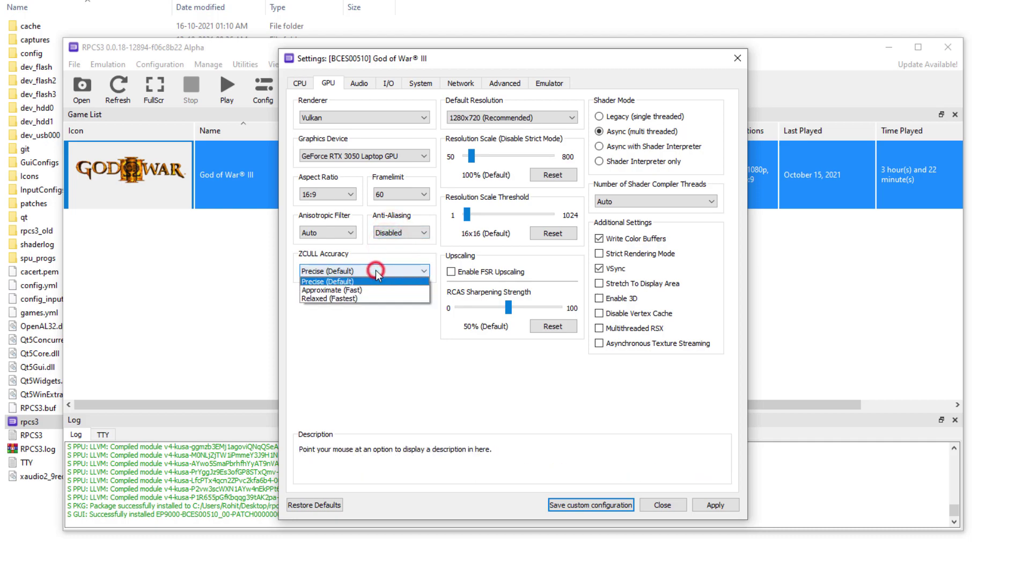
pyautogui.click(336, 290)
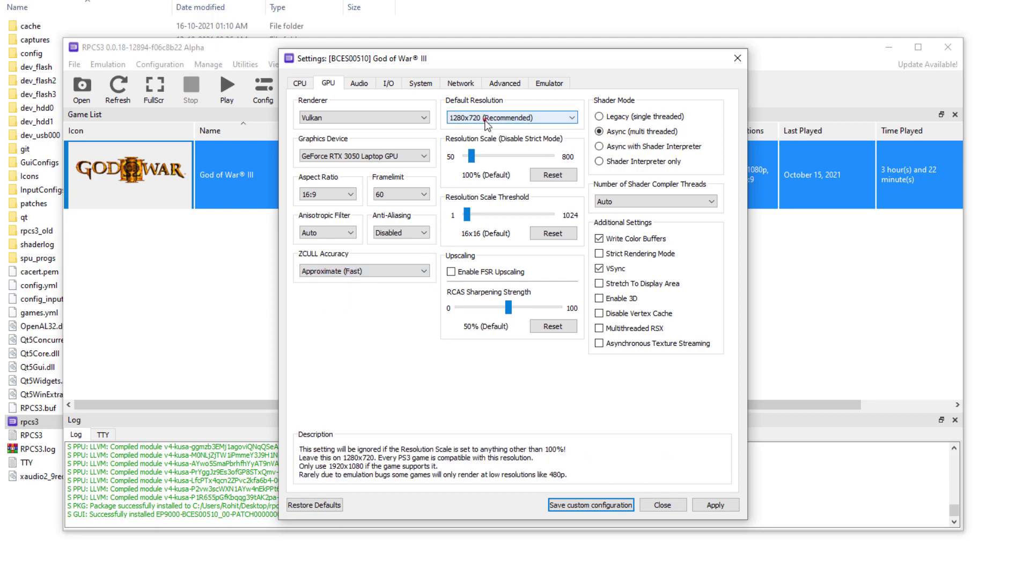
# Keep the default resolution at 1280x720, set the resolution scale threshold to 1x1, disable VSync and enable Multithreaded RSX
pyautogui.click(486, 118)
pyautogui.click(479, 138)
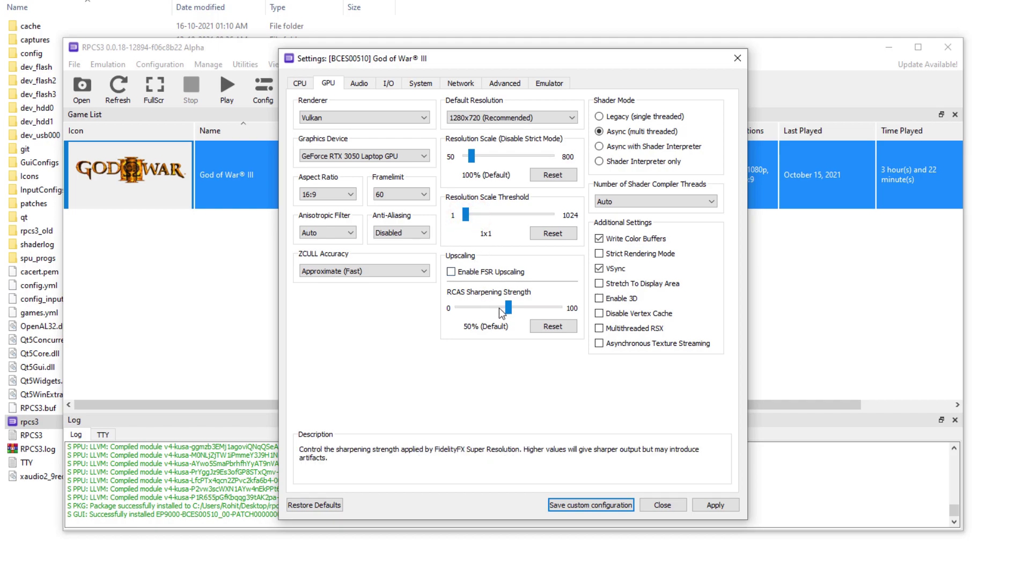
pyautogui.click(599, 269)
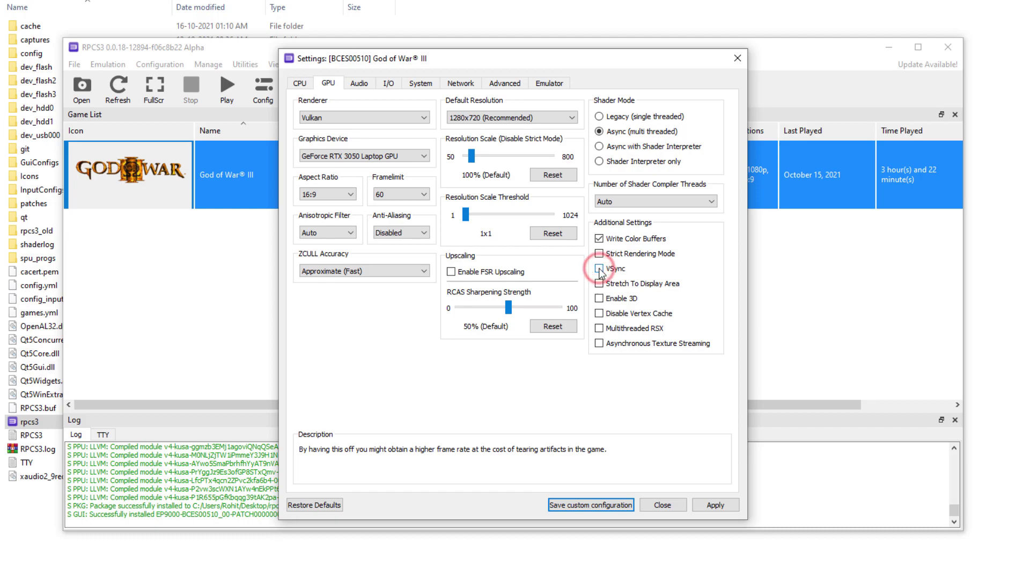
pyautogui.click(599, 328)
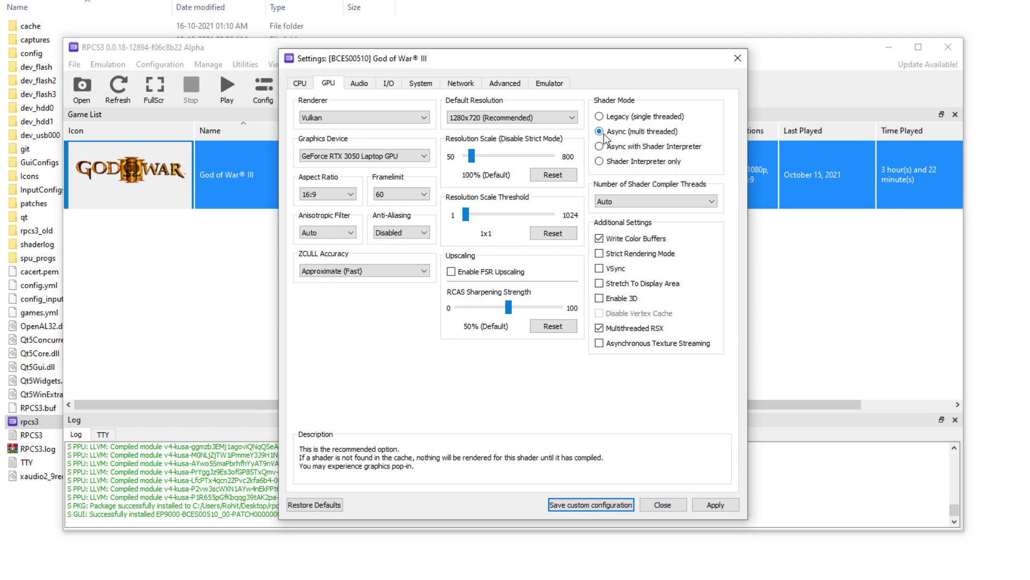
pyautogui.click(358, 86)
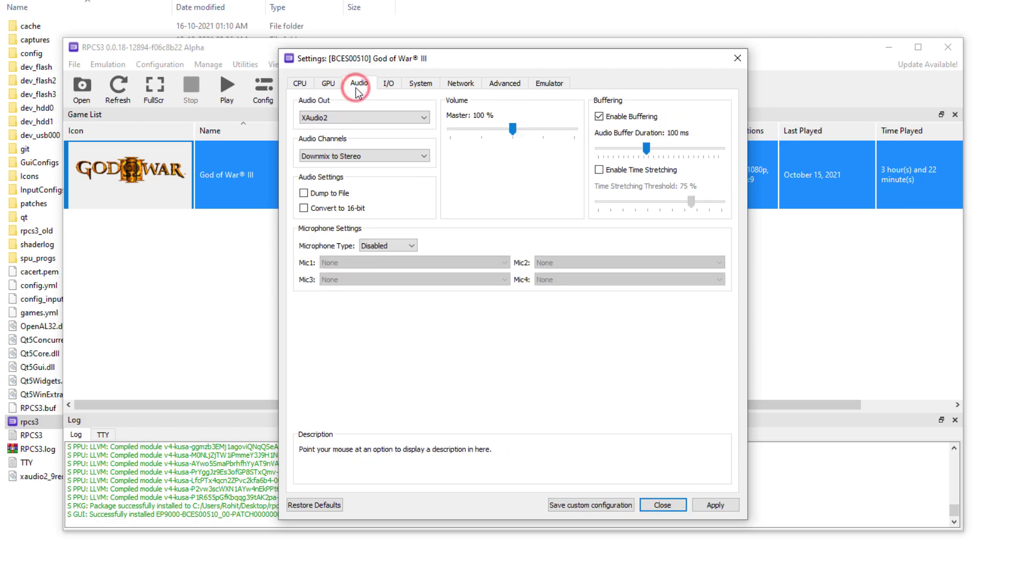
pyautogui.click(388, 85)
pyautogui.click(421, 84)
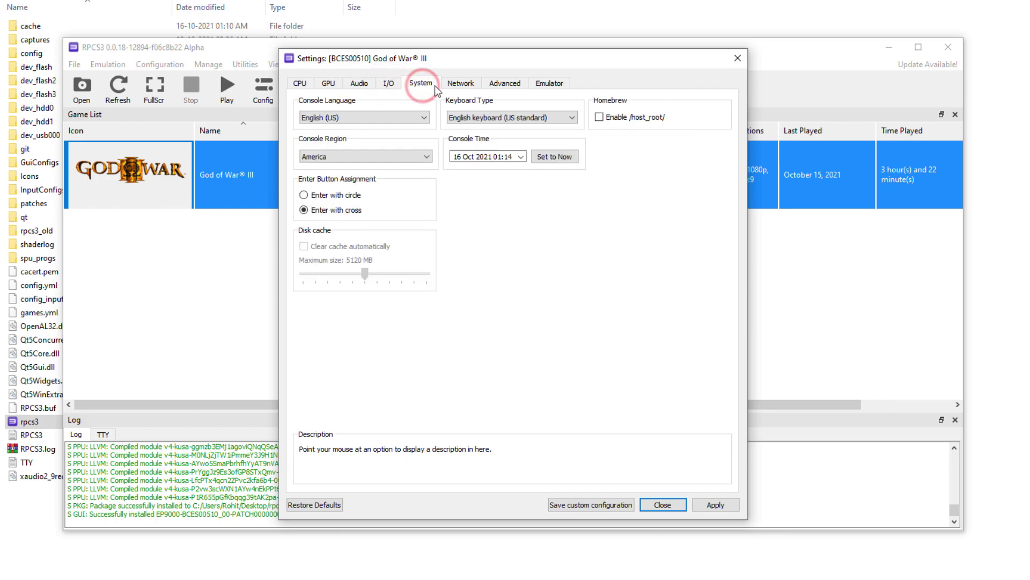
pyautogui.click(456, 86)
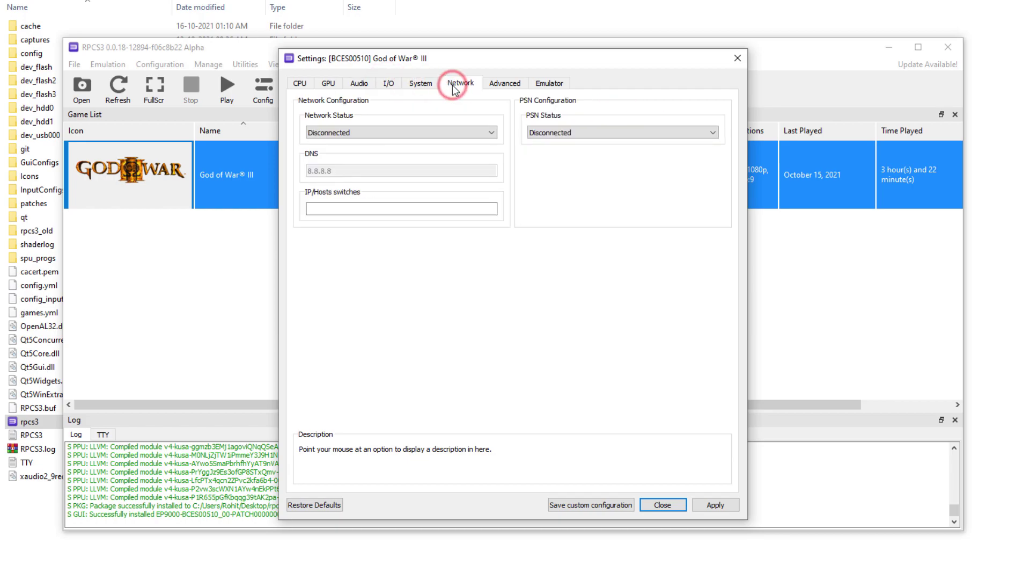
# In the advanced settings, enable Accurate RSX reservation access and Read Color Buffers, with Driver Wake-Up Delay 200 µs and VBlank Frequency 120 Hz
pyautogui.click(497, 86)
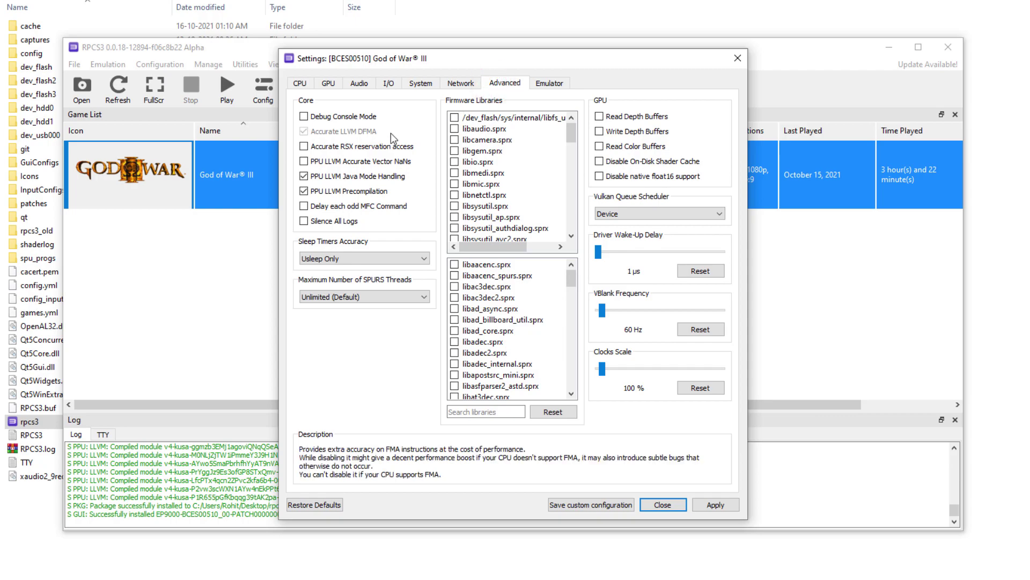
pyautogui.click(304, 147)
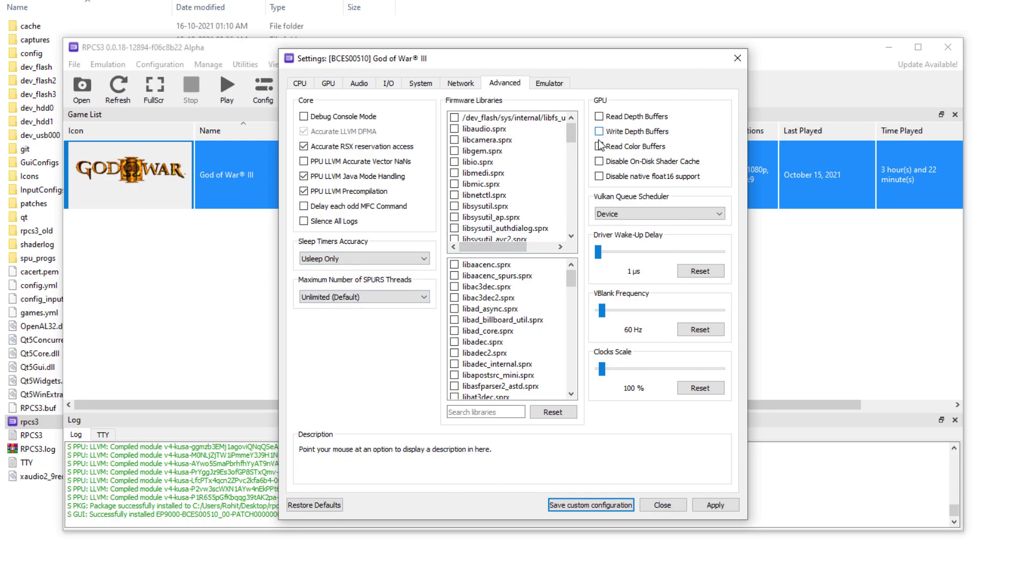
pyautogui.click(618, 214)
pyautogui.click(618, 217)
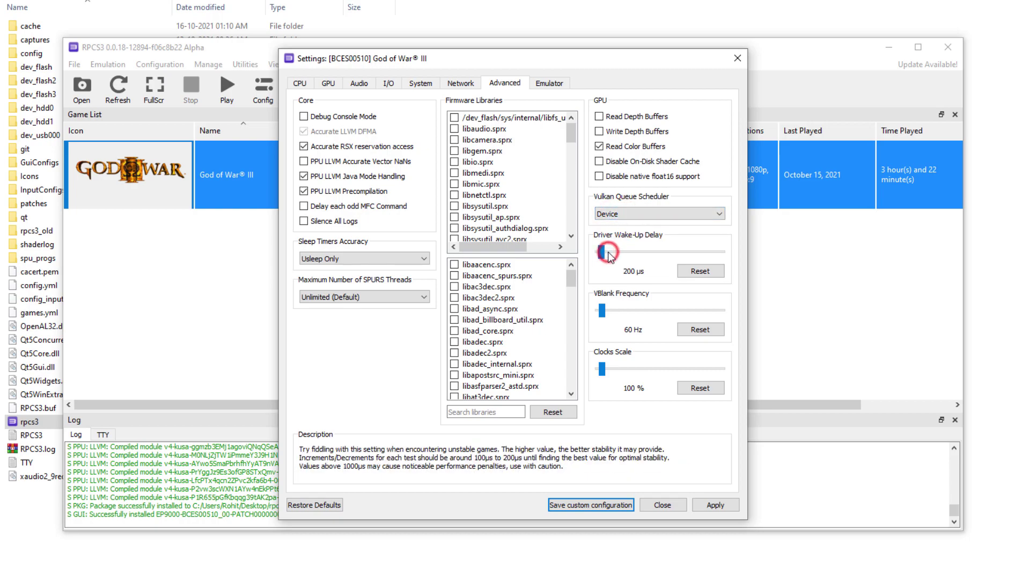
pyautogui.moveTo(619, 325)
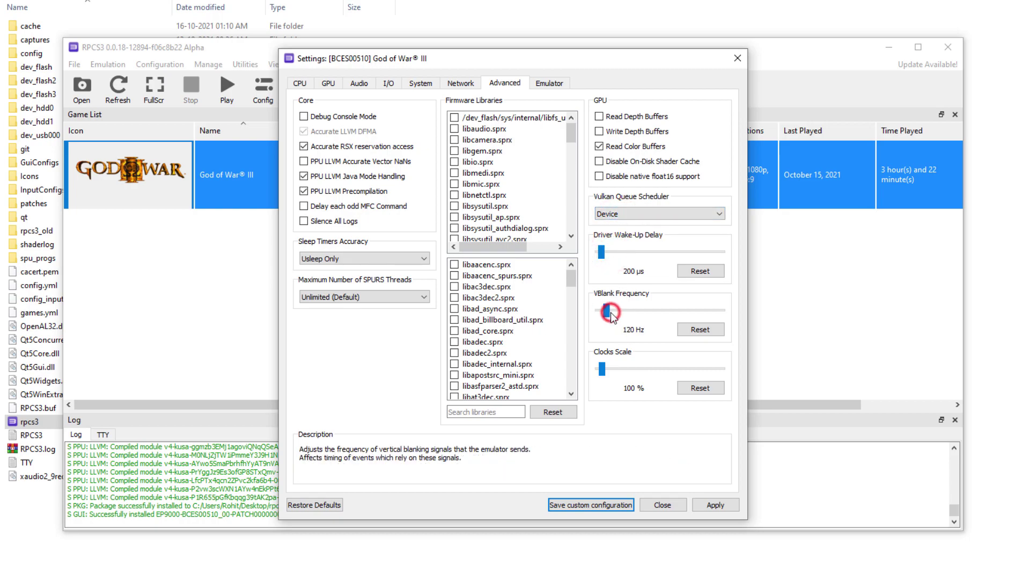
pyautogui.moveTo(642, 381)
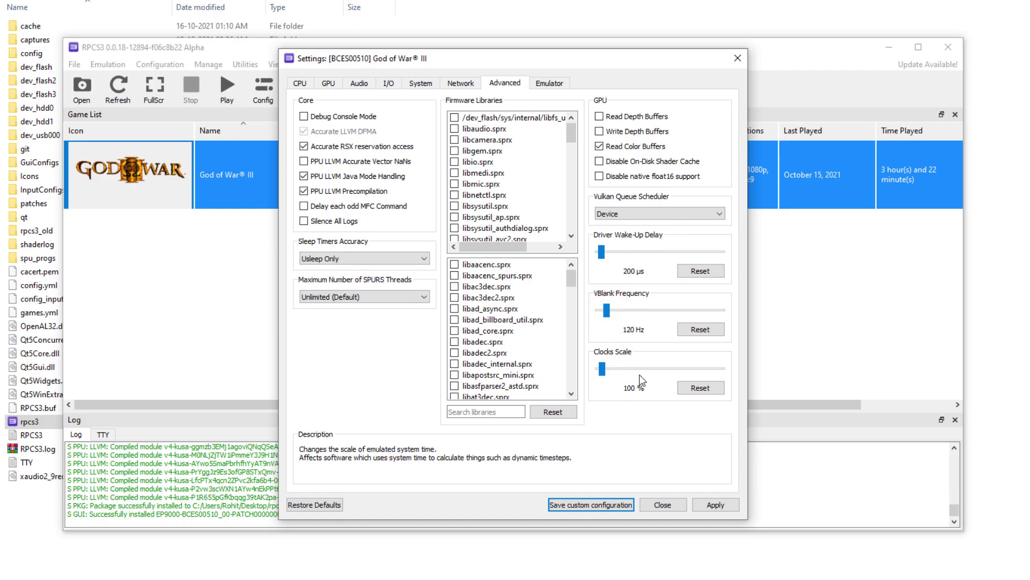
# Set the performance overlay's detail level to High and Max LLVM Compile Threads to 10, then apply and save the custom configuration
pyautogui.click(553, 85)
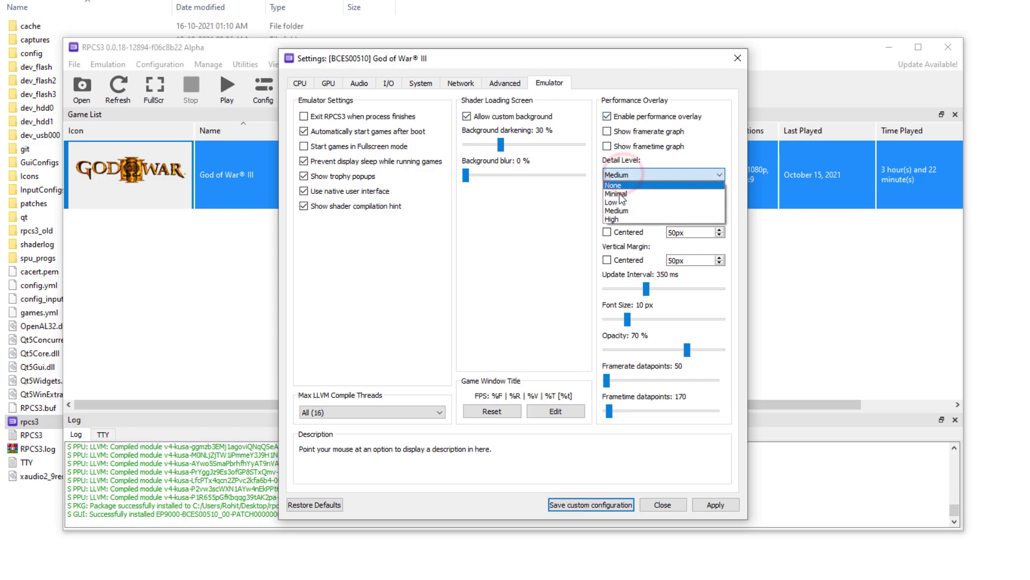
pyautogui.click(621, 218)
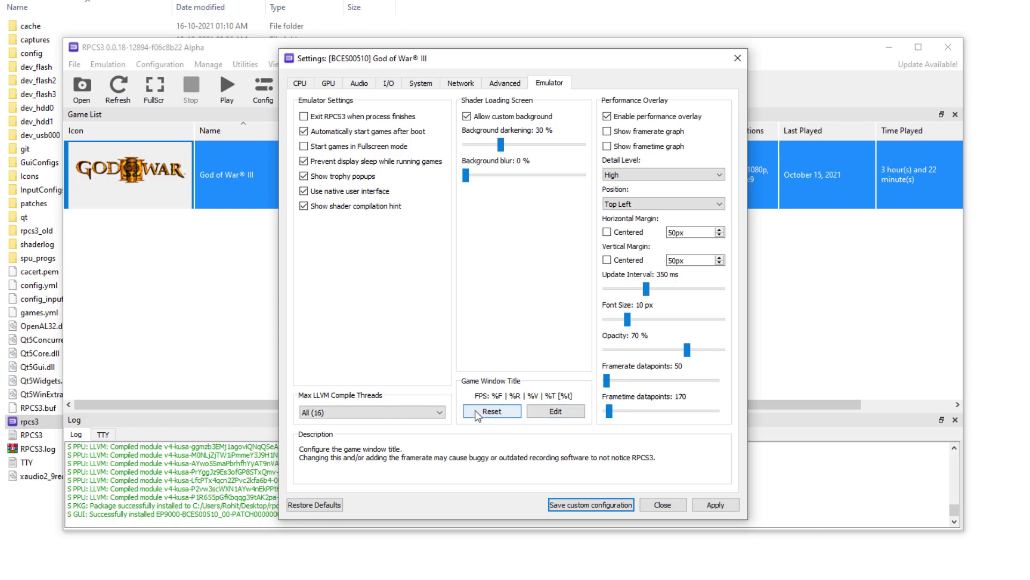
pyautogui.click(391, 414)
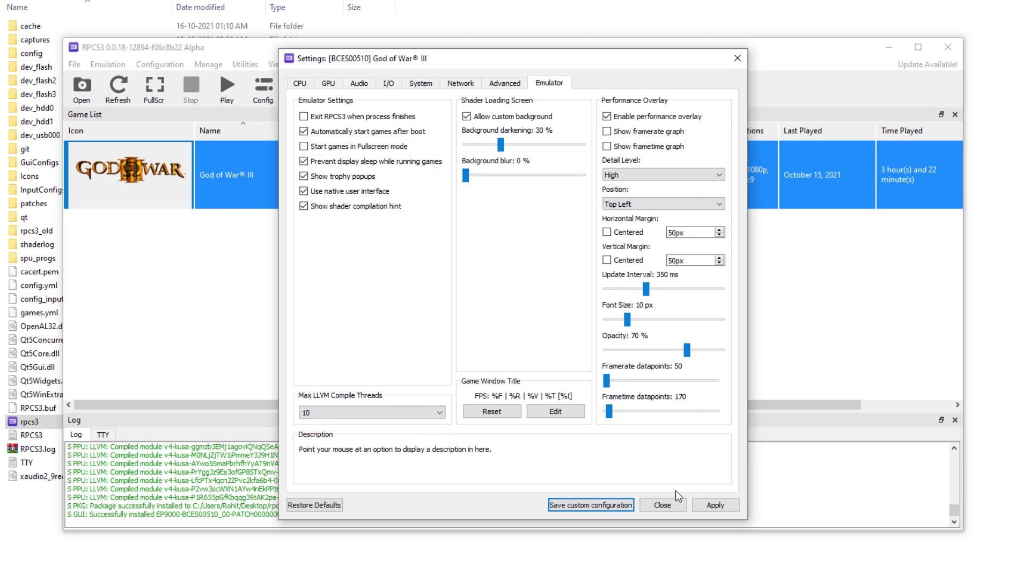
pyautogui.click(716, 505)
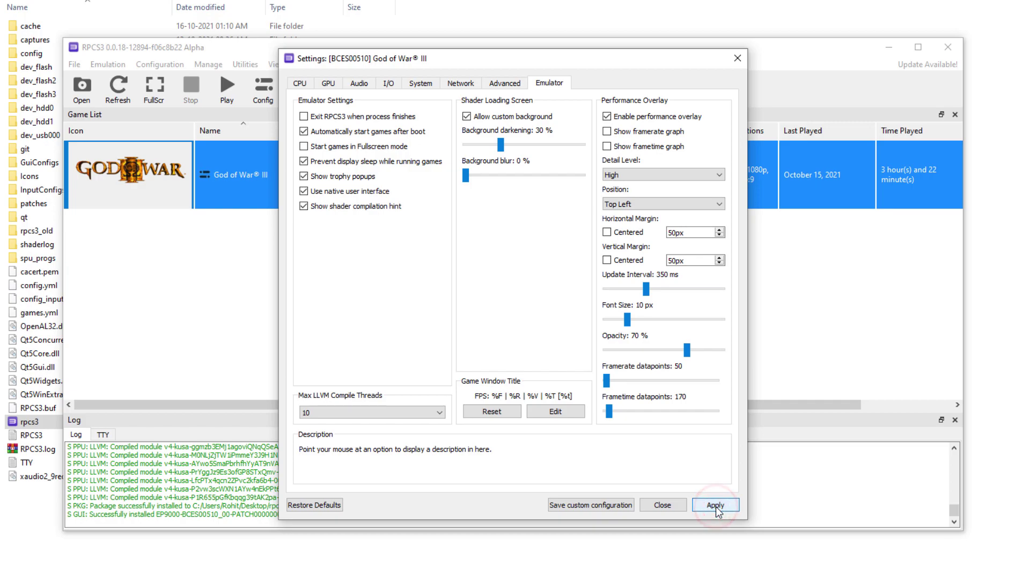
pyautogui.click(617, 506)
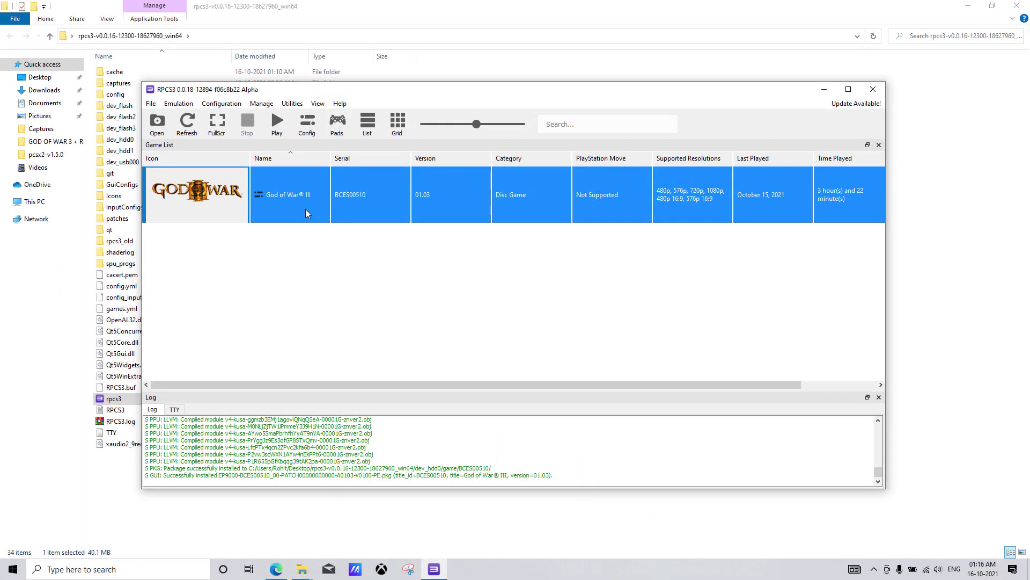
# Boot God of War III from the game list with its custom configuration
pyautogui.rightClick(288, 191)
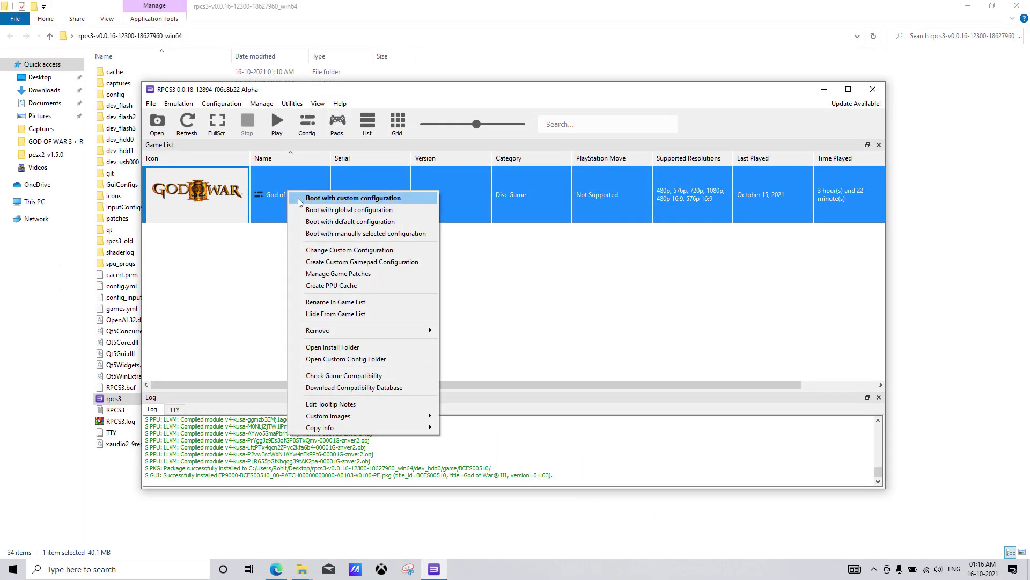
pyautogui.click(342, 202)
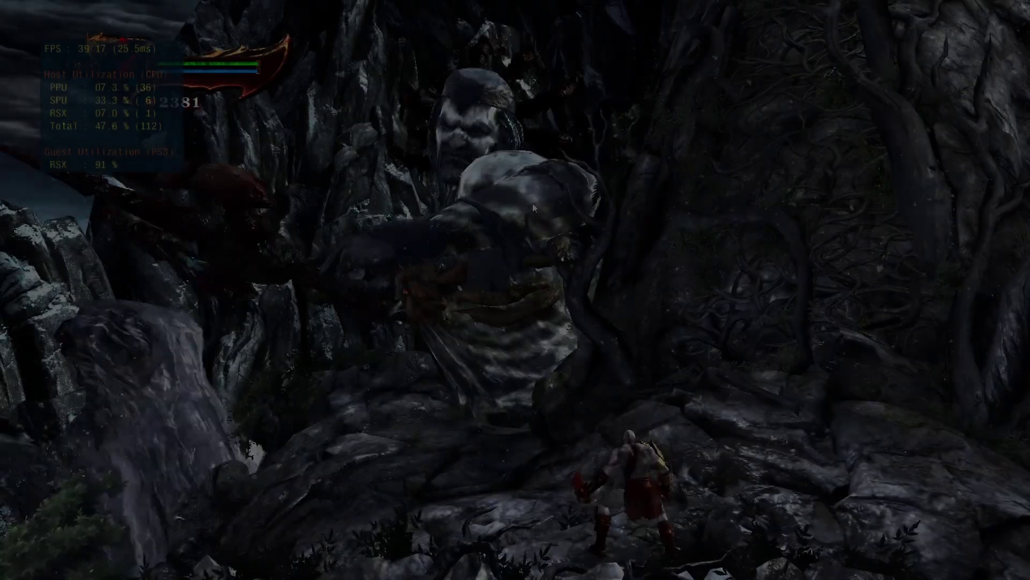